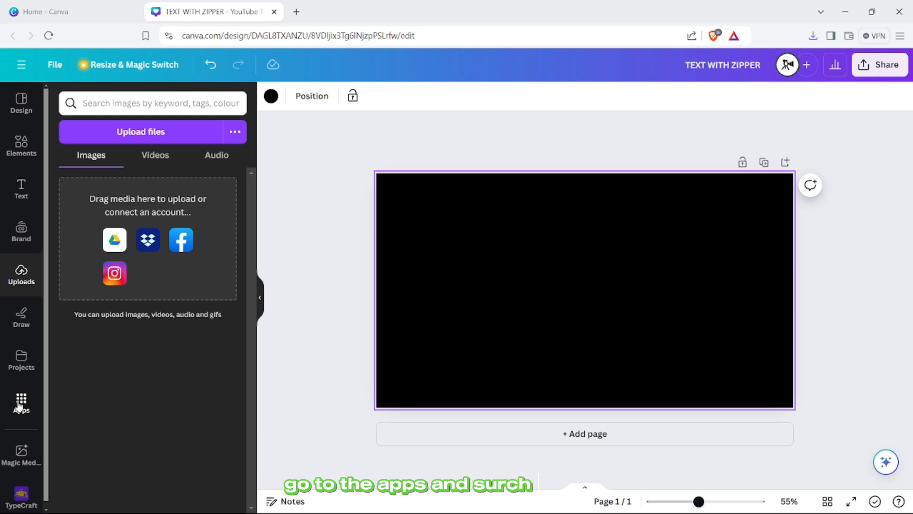
- Find the TypeCraft app among the apps and open it
click(19, 407)
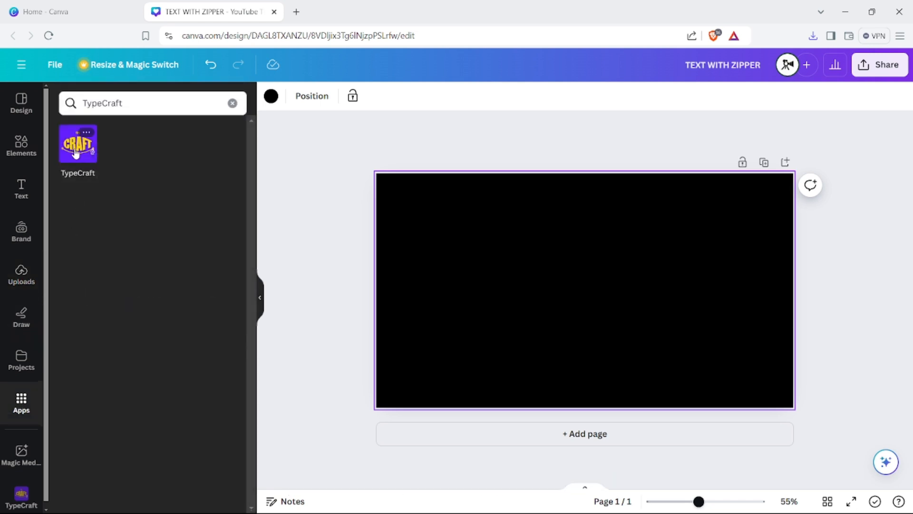
click(126, 99)
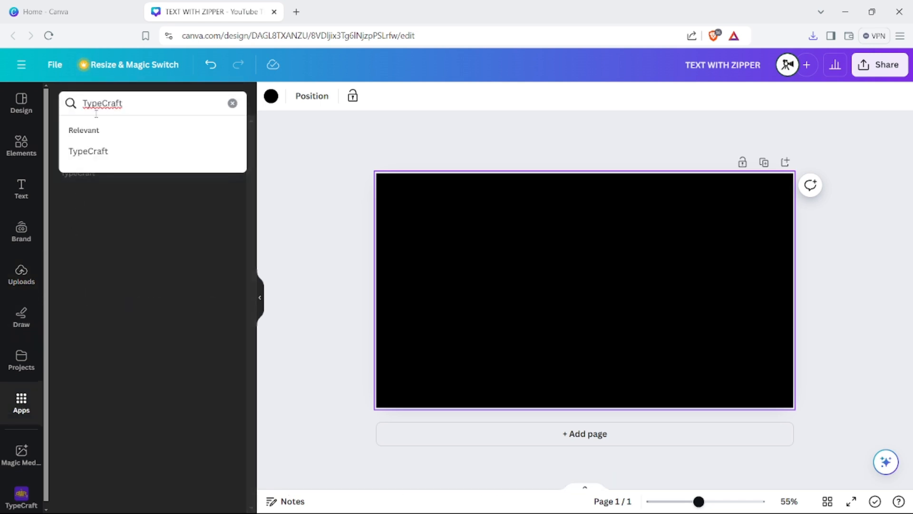
click(137, 238)
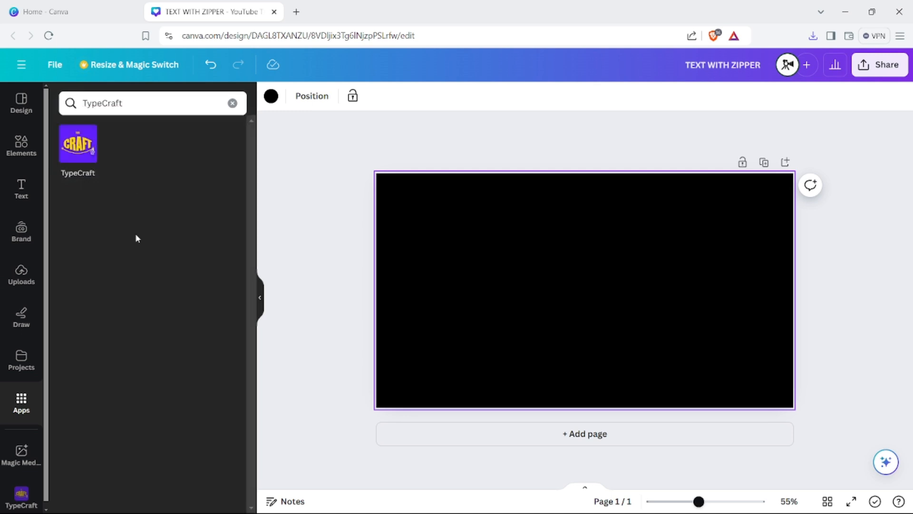
click(79, 152)
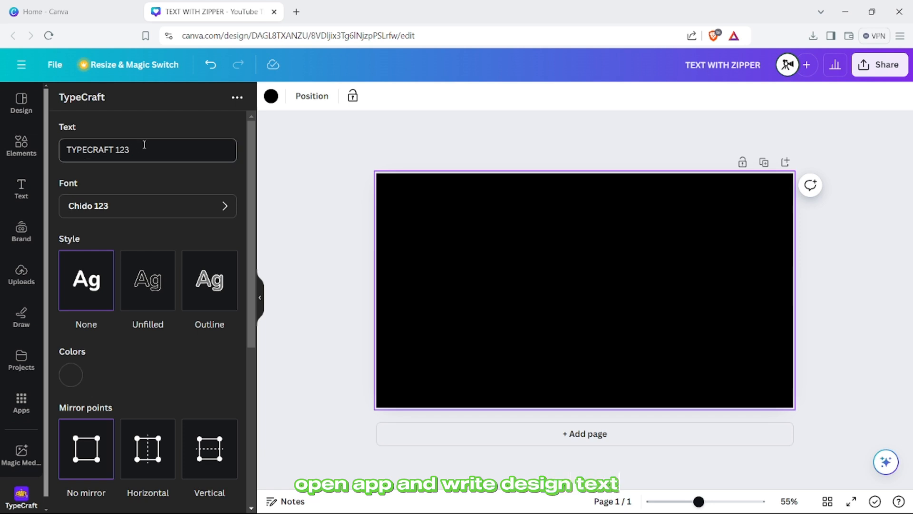
- Replace the TypeCraft sample text with DESIGN
click(143, 151)
key(ctrl+a)
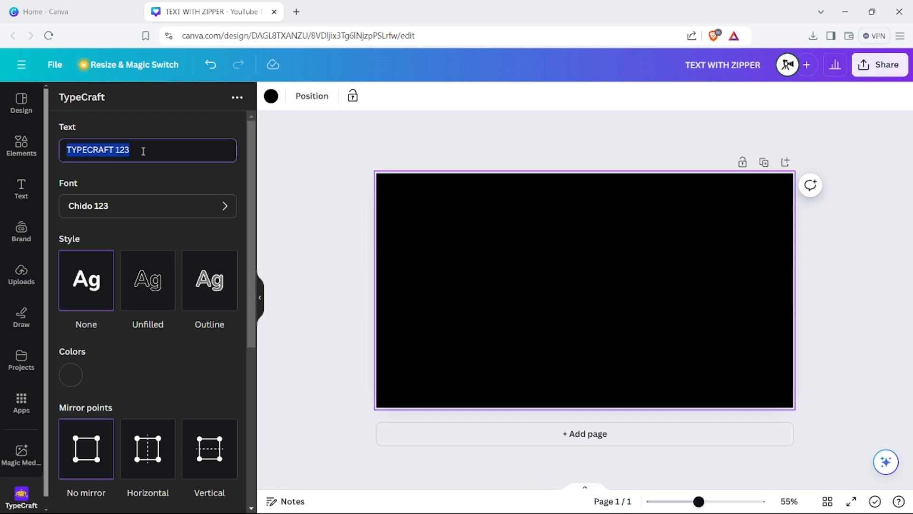
text(DESI)
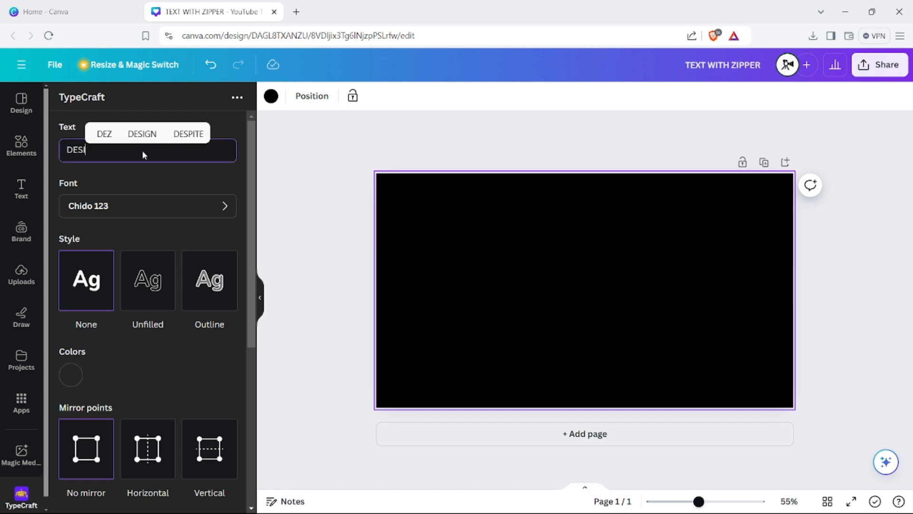
text(GN)
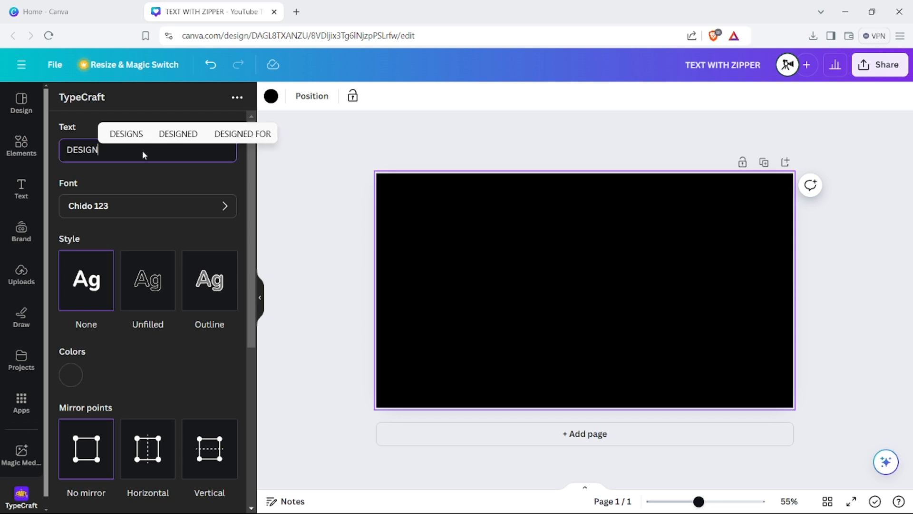
- Set the text color to orange #FD9000
click(71, 375)
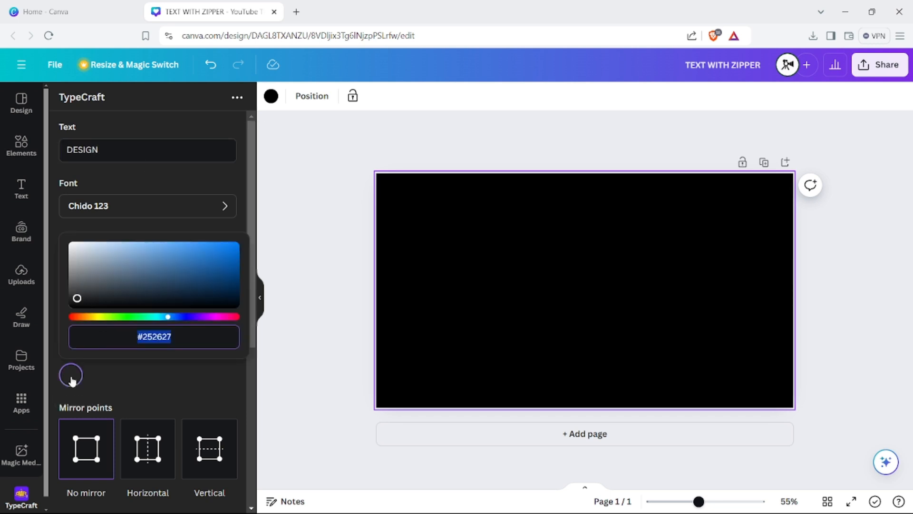
click(89, 319)
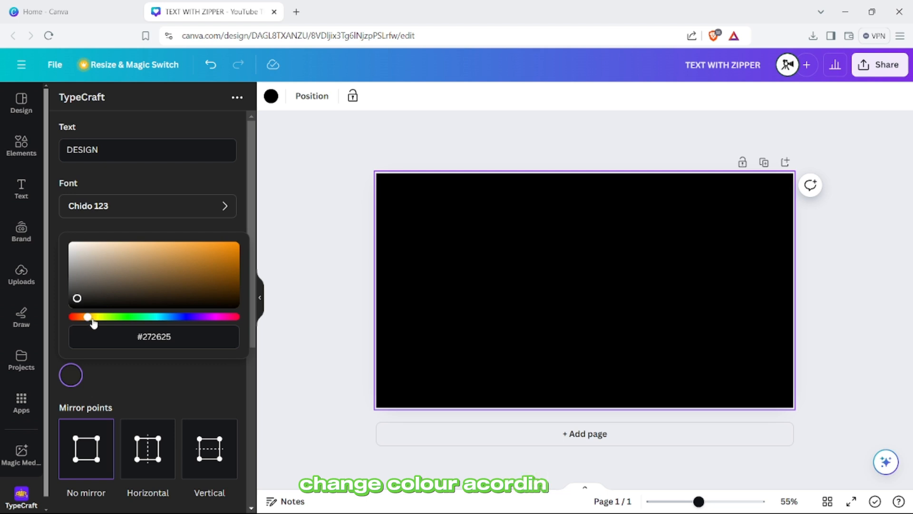
drag(233, 253, 236, 245)
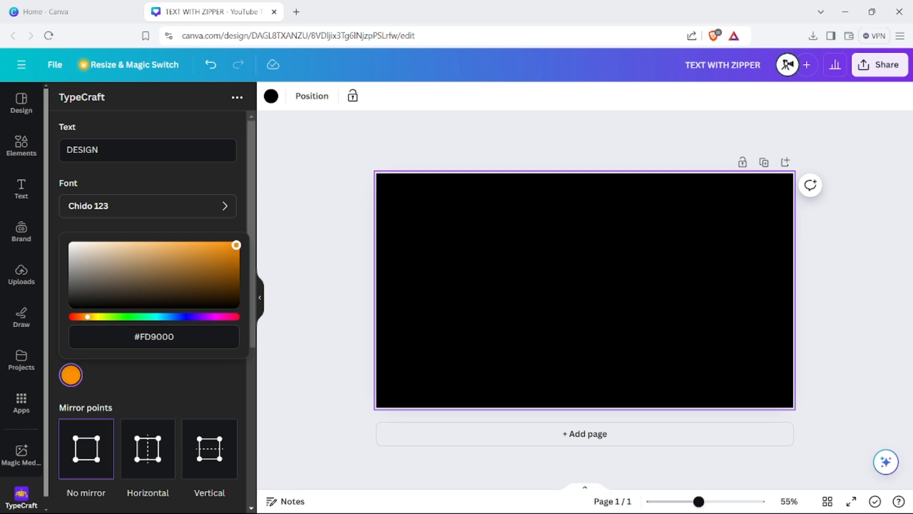
click(183, 378)
- Stretch the D end of the DESIGN shape to nearly full preview height and slope its upper edge down toward the N
scroll(184, 380, down, 6)
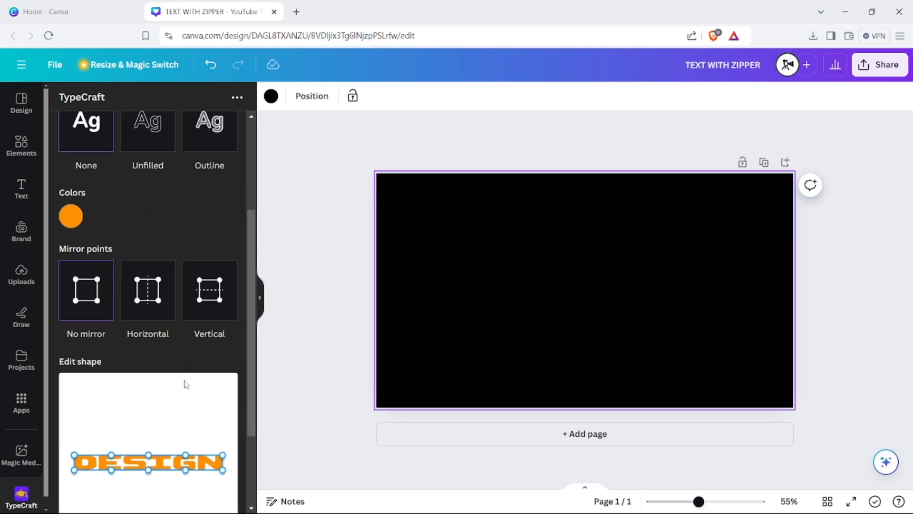
scroll(96, 367, down, 1)
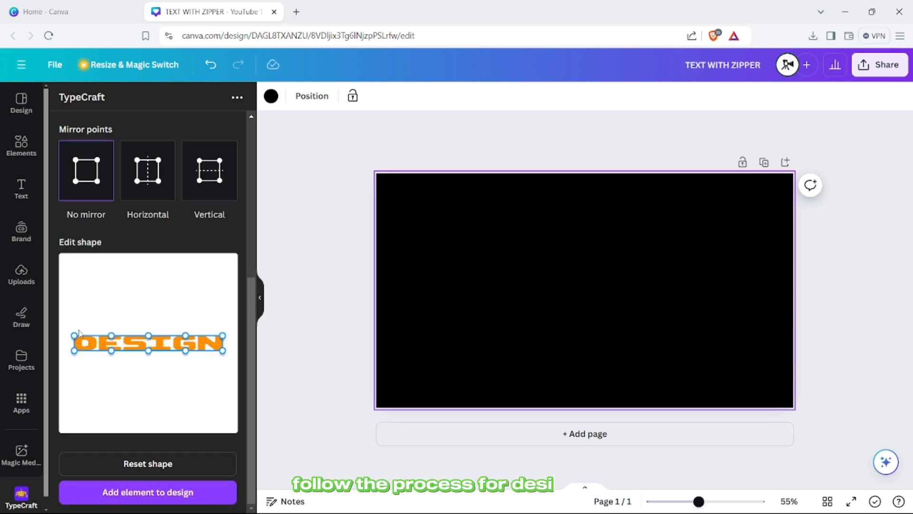
drag(74, 337, 70, 267)
drag(74, 353, 68, 424)
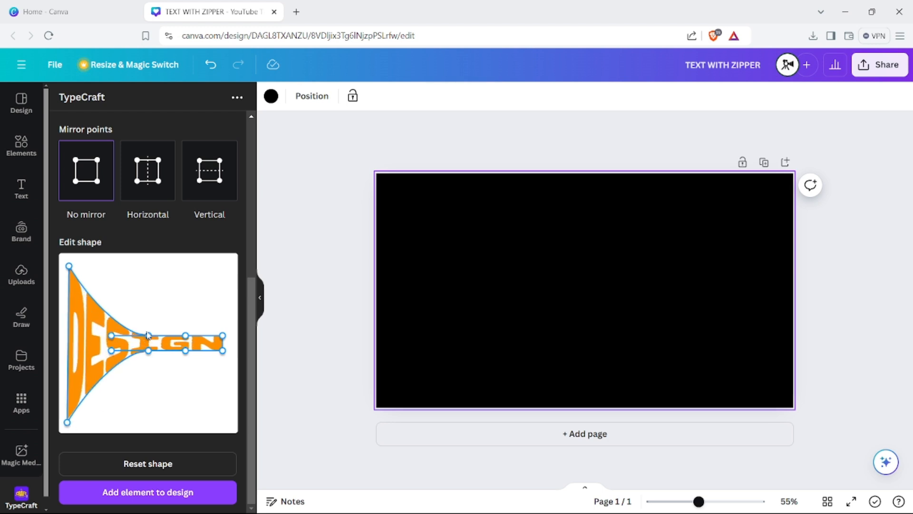
drag(149, 338, 110, 293)
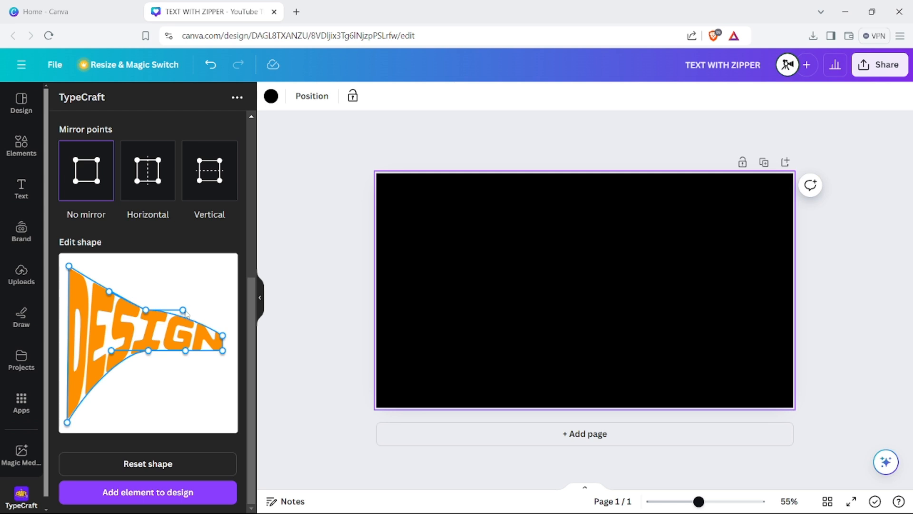
drag(185, 312, 188, 327)
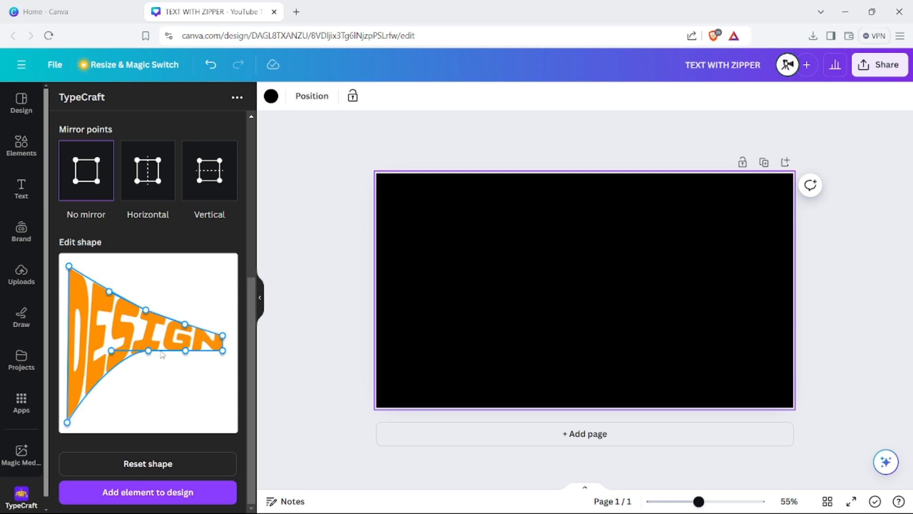
- Slope the lower edge of the DESIGN shape up toward the N, refine its curve points, and add the text to the design
drag(149, 350, 104, 395)
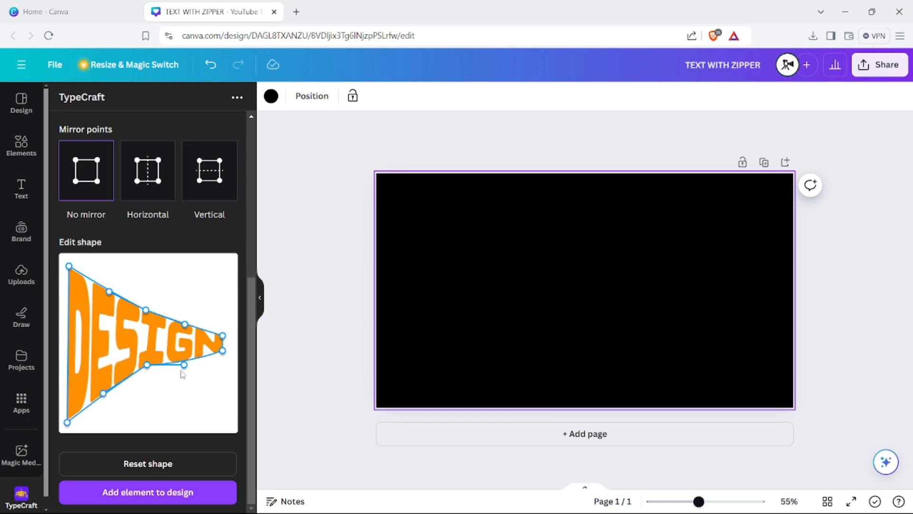
drag(185, 366, 222, 354)
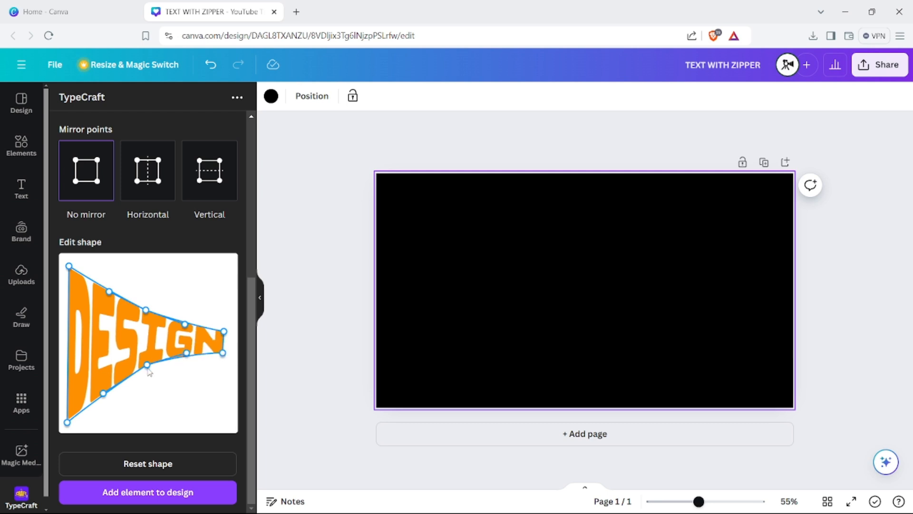
mouse_move(148, 365)
mouse_down()
mouse_move(189, 358)
mouse_move(147, 370)
mouse_up()
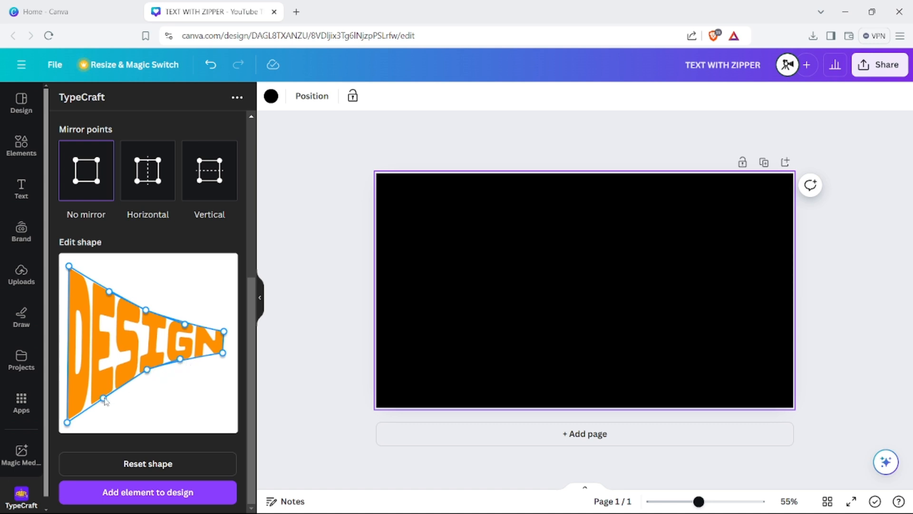
drag(105, 401, 106, 393)
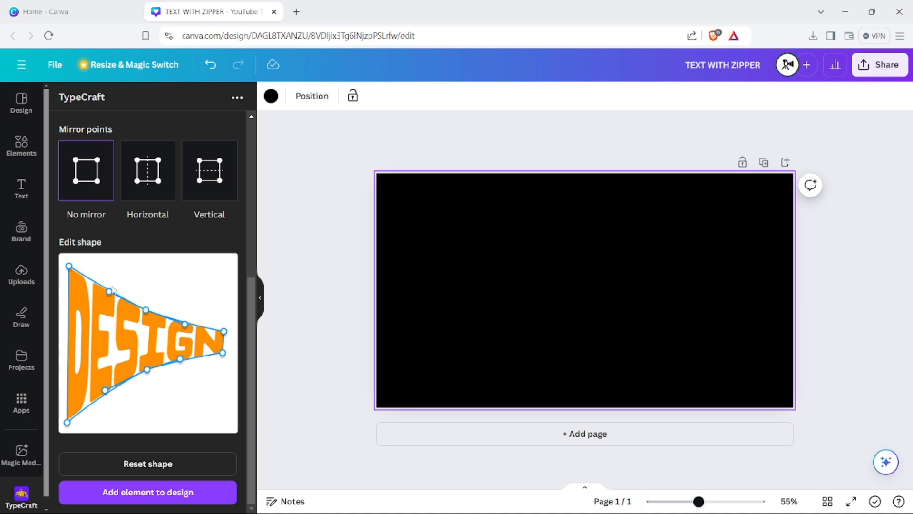
drag(109, 294, 109, 297)
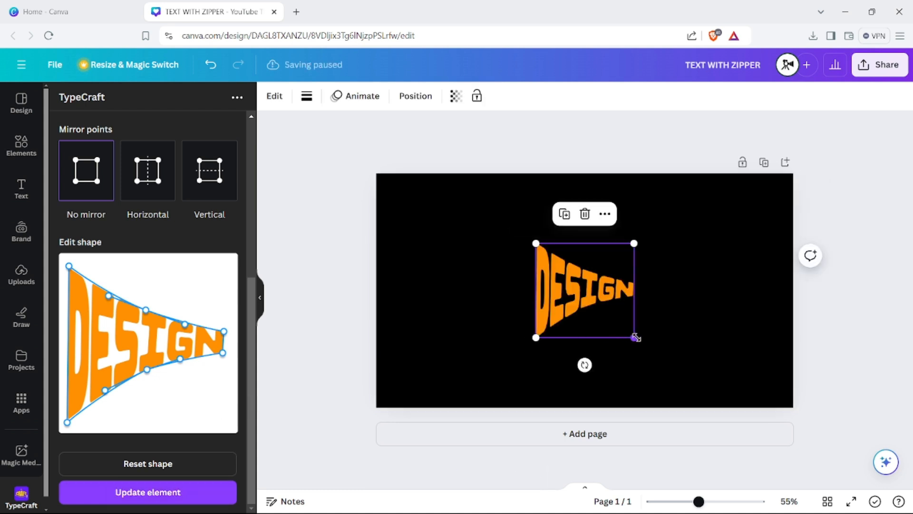
- Enlarge the warped DESIGN text and place it near the middle of the page
drag(634, 338, 676, 377)
drag(601, 337, 585, 319)
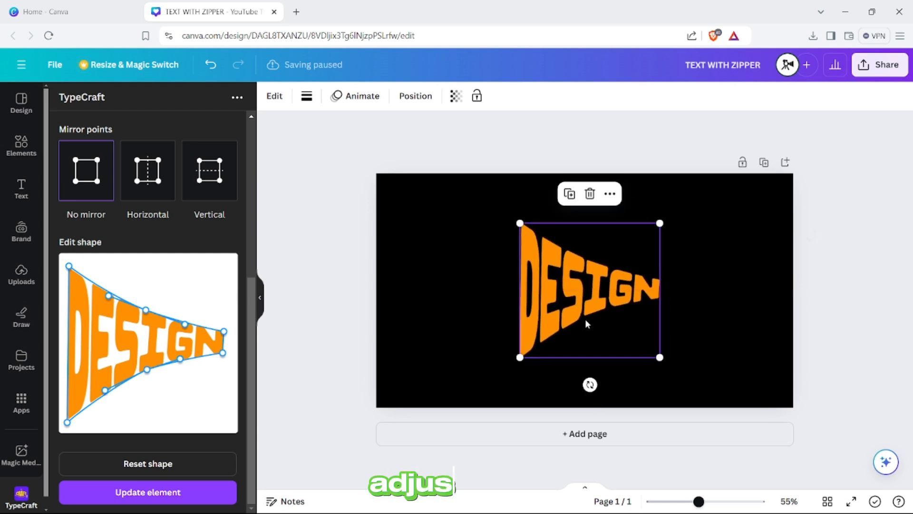
click(430, 323)
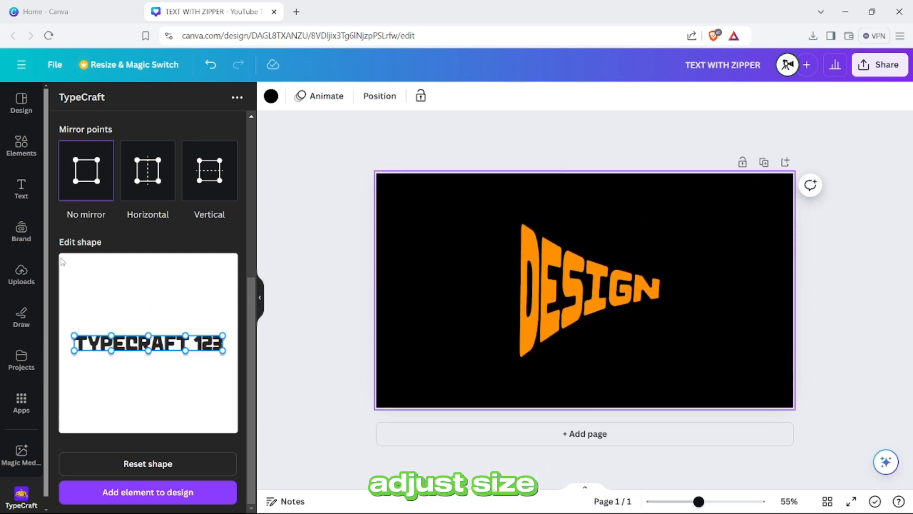
- Search the elements for ZIPPER and add the V-shaped open silver zipper graphic to the page
click(18, 156)
click(141, 103)
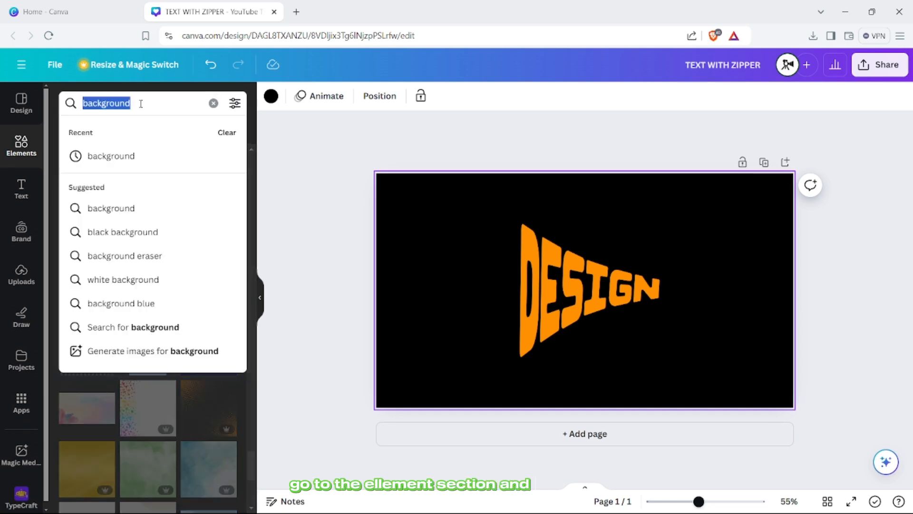
text(ZIPPER)
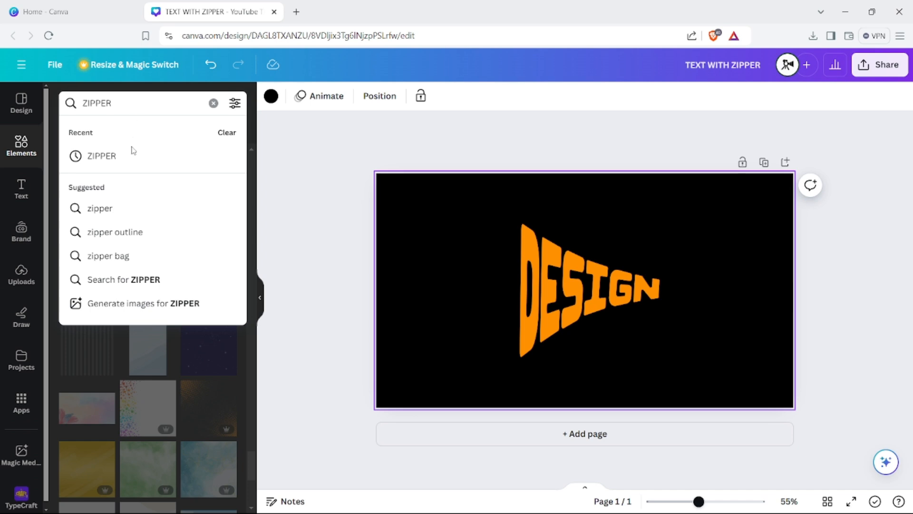
click(124, 159)
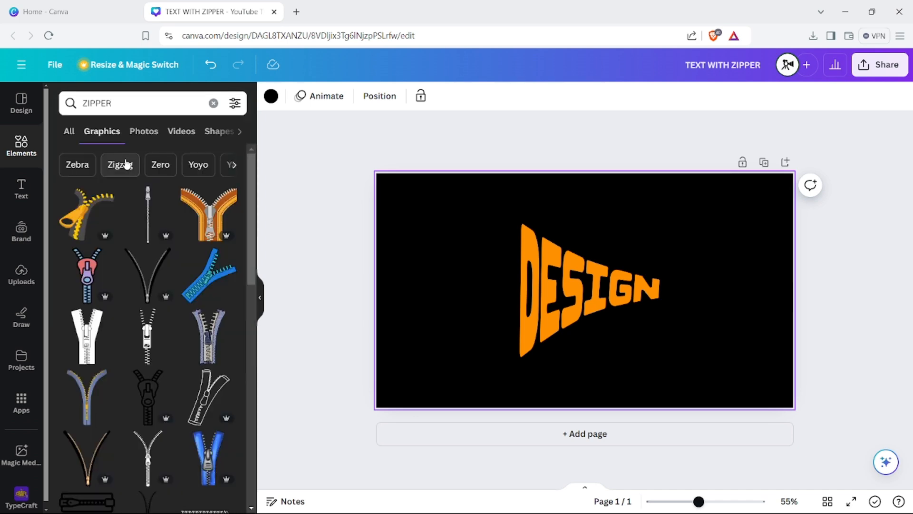
click(141, 278)
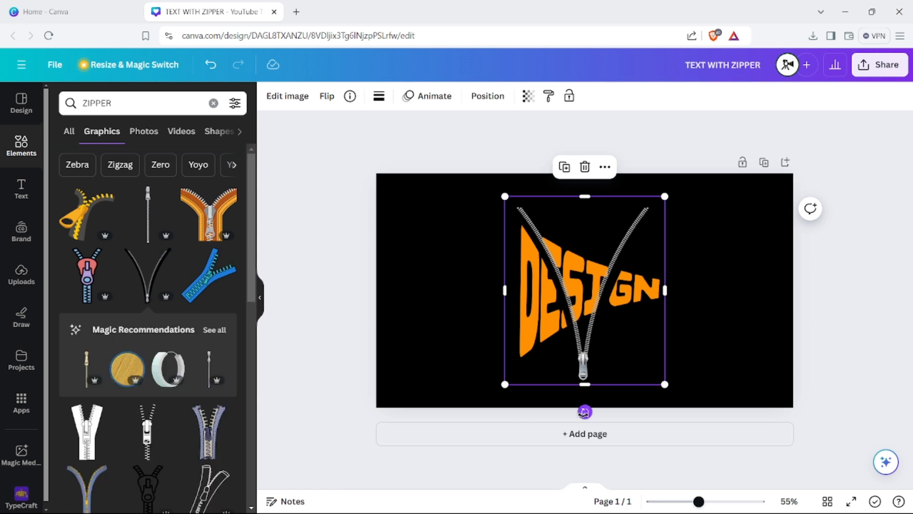
- Rotate the zipper a quarter turn so its slider points toward the N, and shrink it to roughly match the DESIGN text
drag(585, 412, 713, 292)
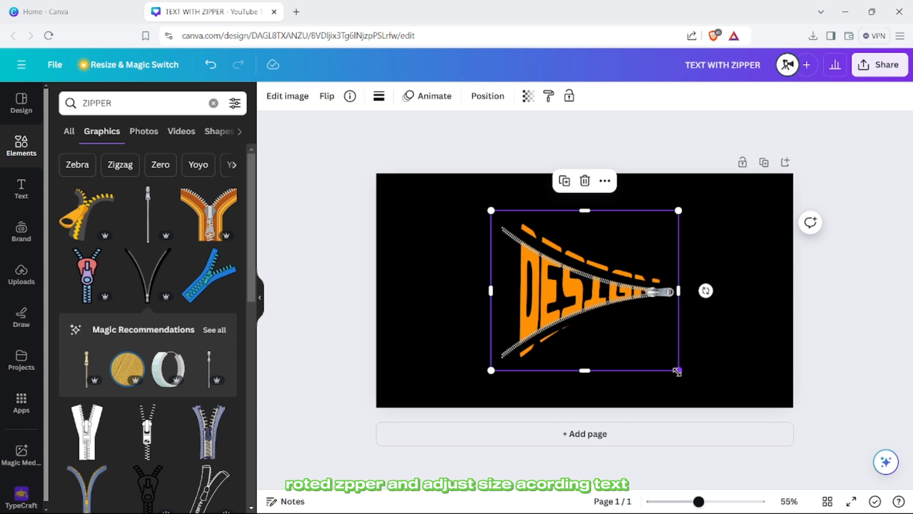
drag(678, 371, 652, 348)
drag(605, 328, 618, 334)
- Fine-tune the zipper's position, rotation and size so it sits centered over the DESIGN text within its outline
scroll(618, 334, up, 3)
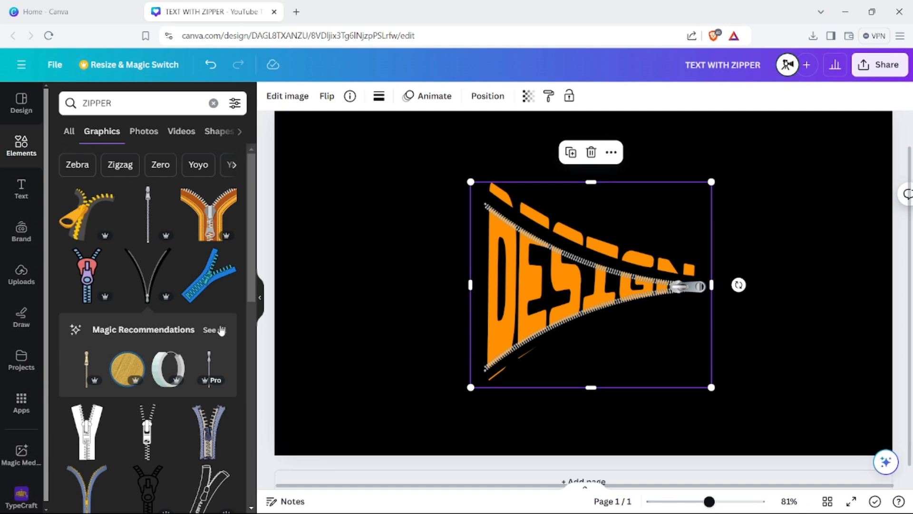
click(260, 297)
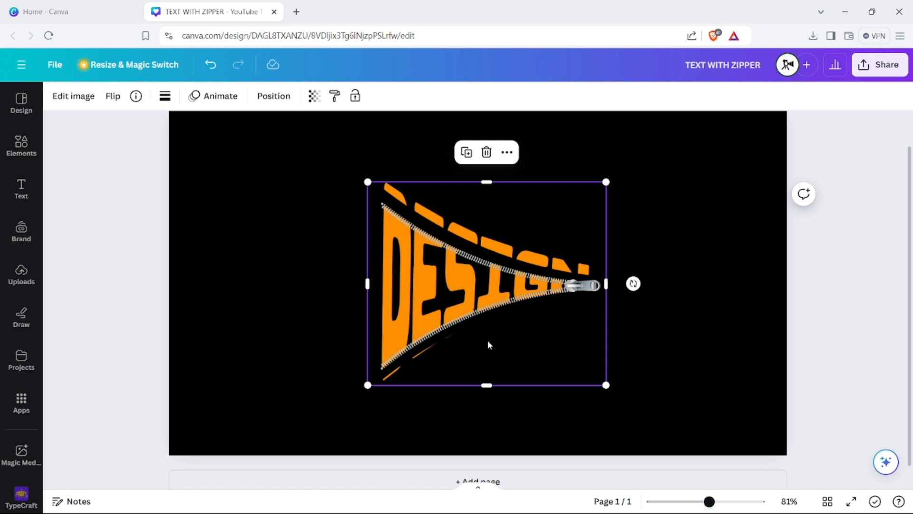
drag(487, 341, 487, 338)
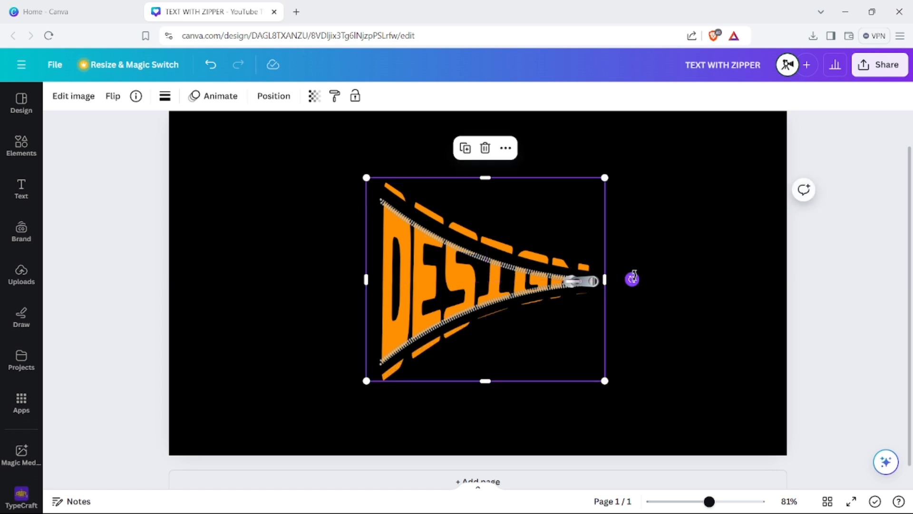
drag(632, 279, 632, 278)
drag(606, 383, 587, 369)
drag(526, 335, 538, 342)
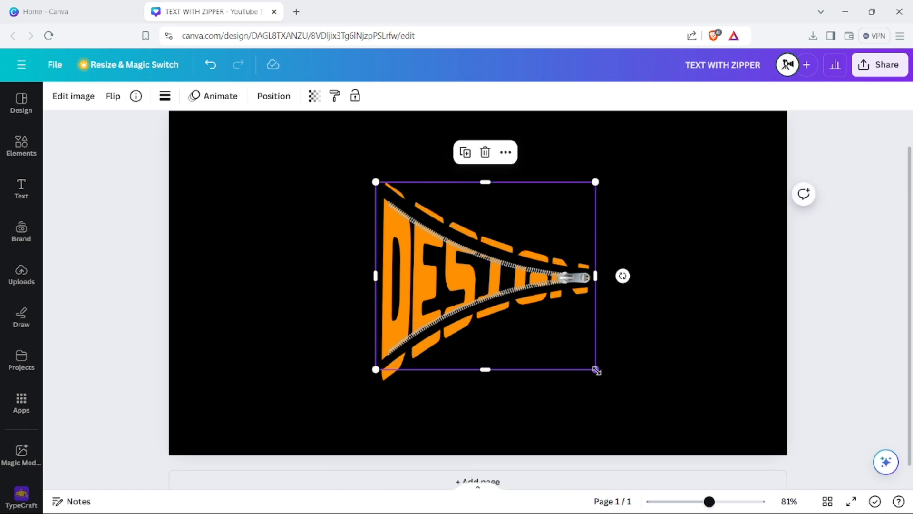
drag(595, 369, 567, 342)
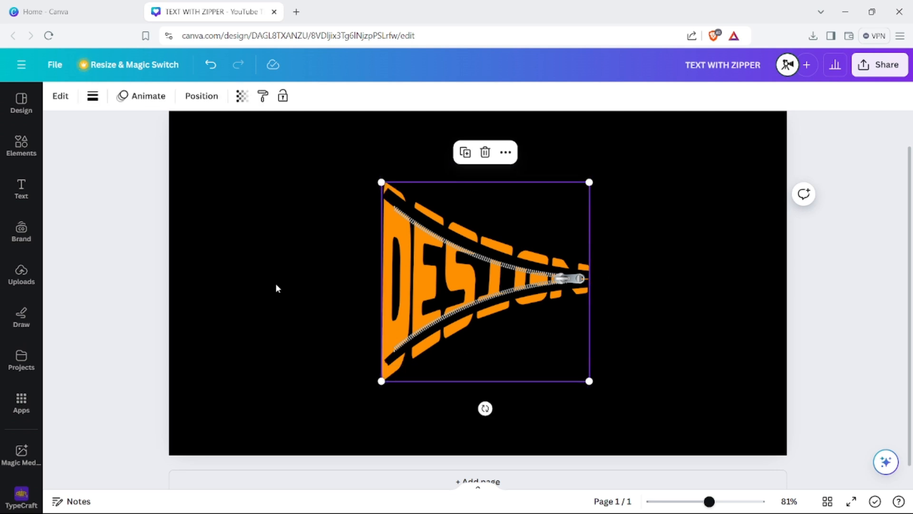
- Reshape the warped DESIGN text by pulling its left corners, middle edge points and narrow right end outward, and update the element
click(62, 96)
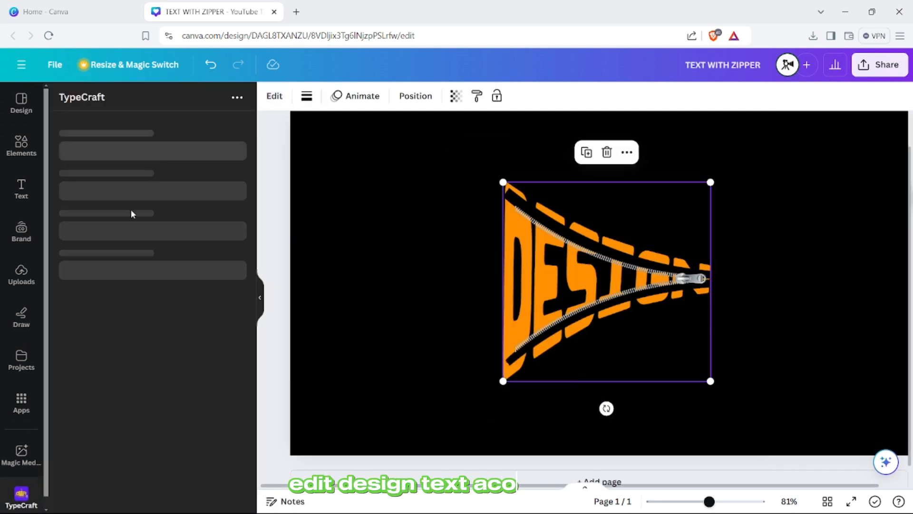
scroll(131, 239, down, 4)
scroll(131, 239, down, 2)
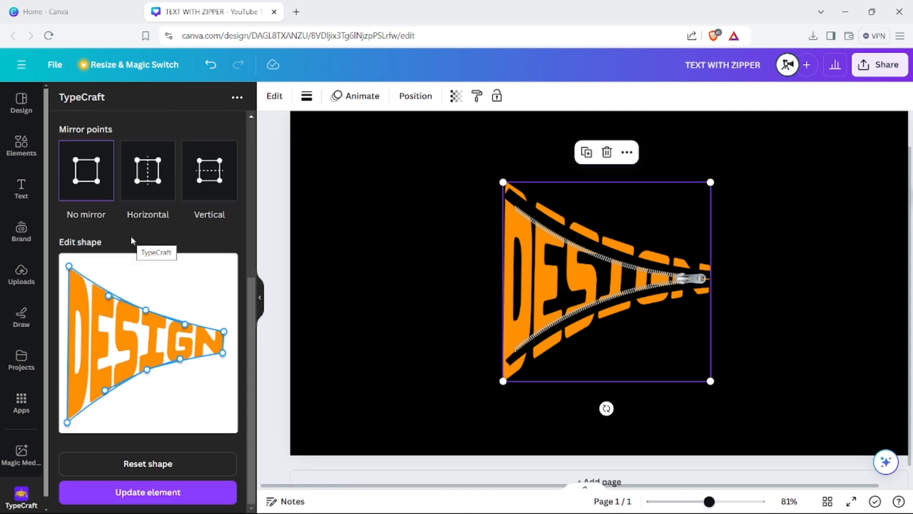
drag(68, 265, 62, 256)
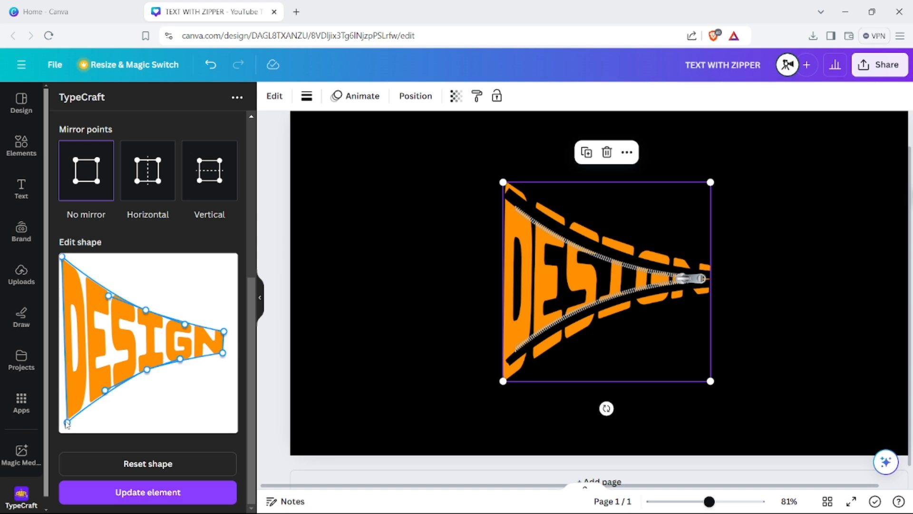
drag(67, 423, 63, 426)
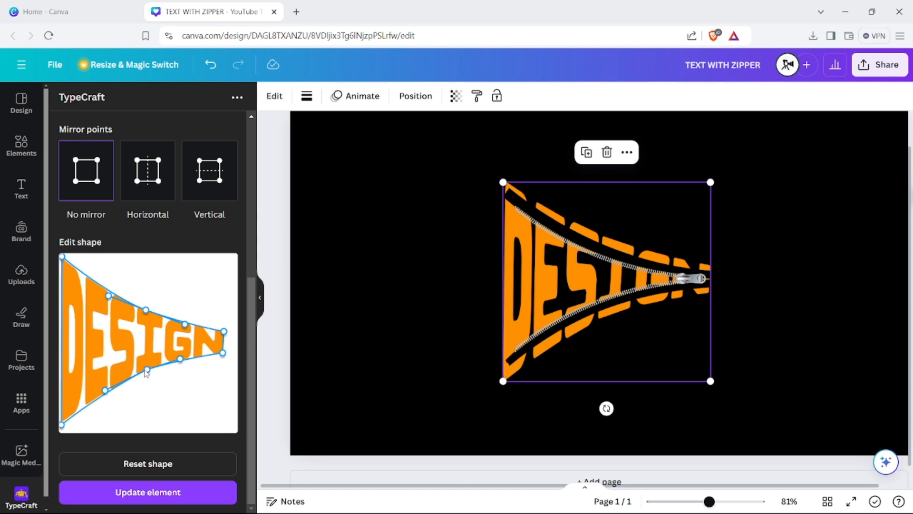
drag(146, 373, 146, 380)
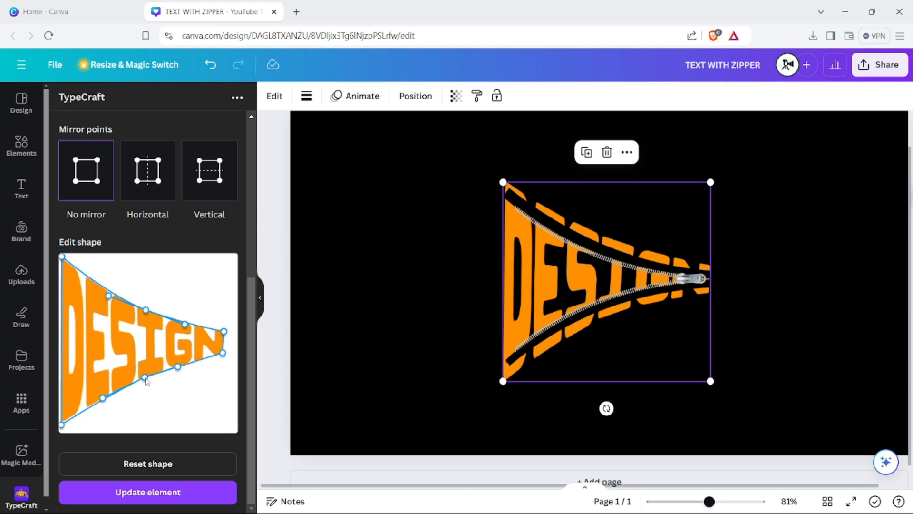
drag(147, 313, 147, 307)
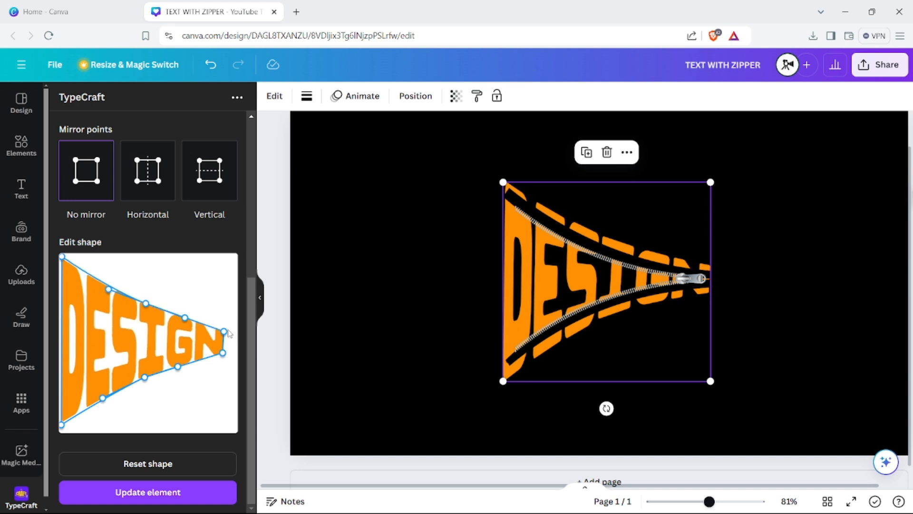
drag(225, 334, 229, 352)
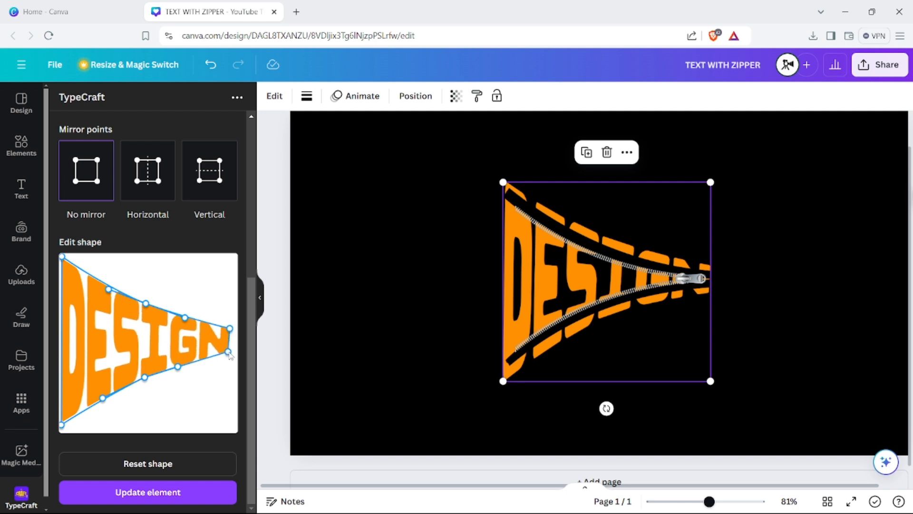
click(151, 492)
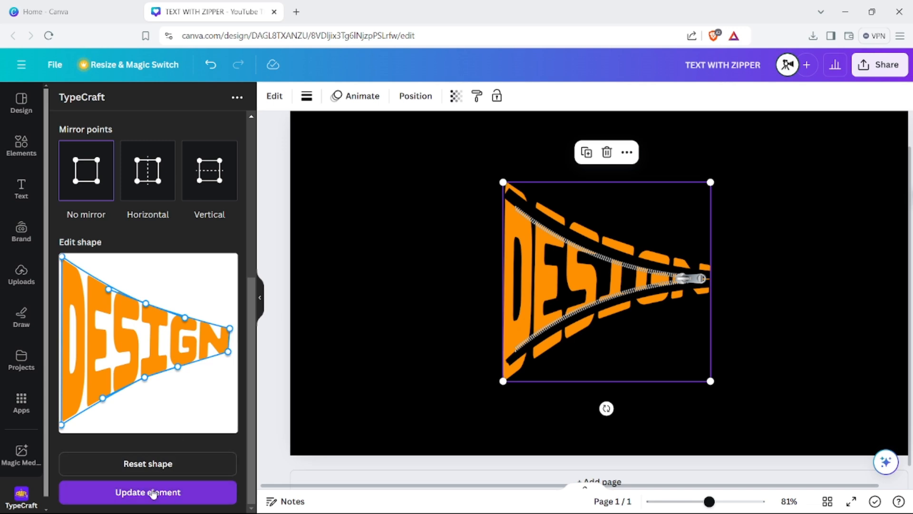
click(369, 378)
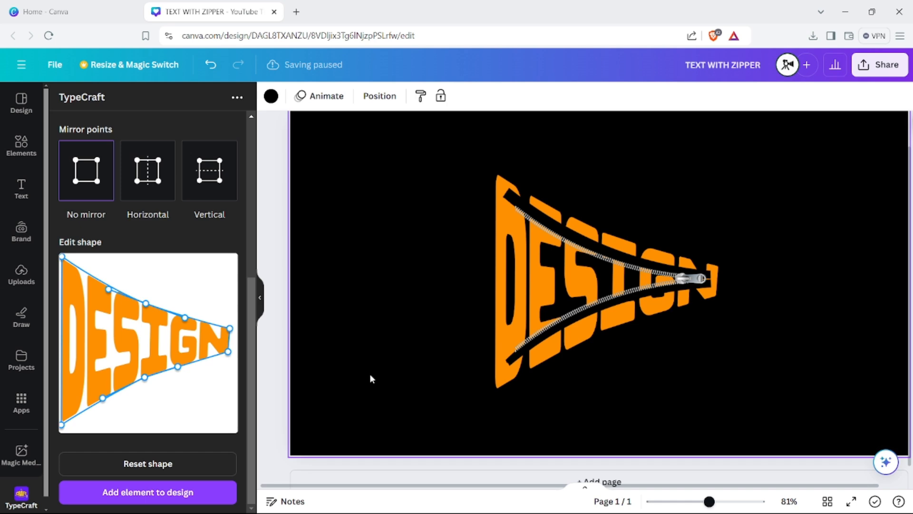
- Stretch the zipper lengthwise, shift it slightly left and enlarge it so its open end meets the left edge of the D
click(539, 327)
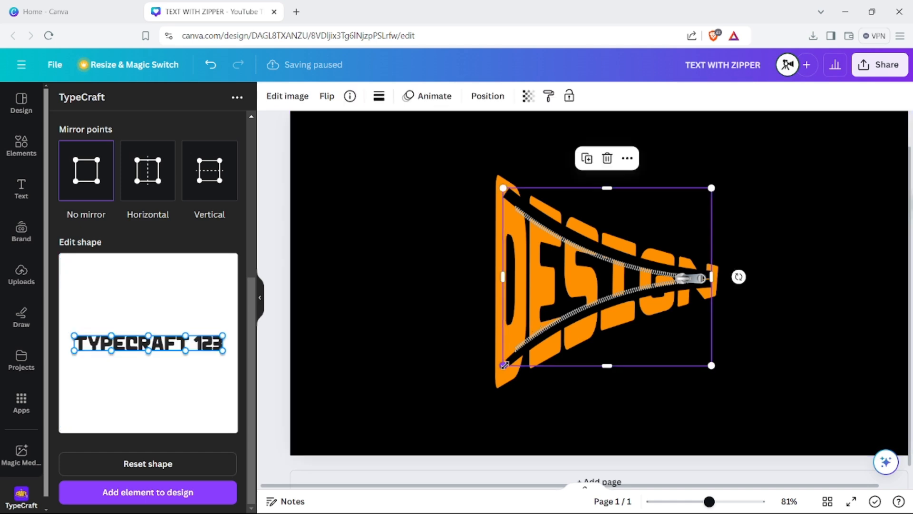
drag(712, 276, 718, 276)
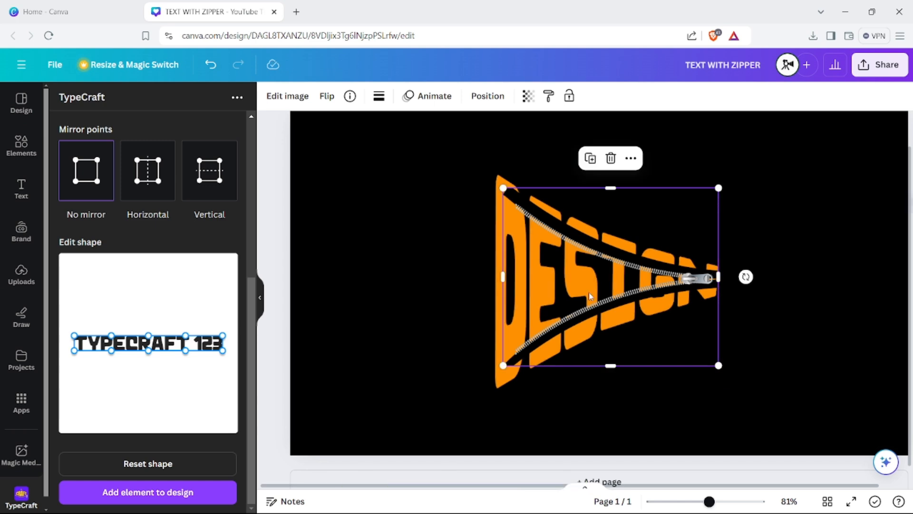
drag(588, 292, 587, 296)
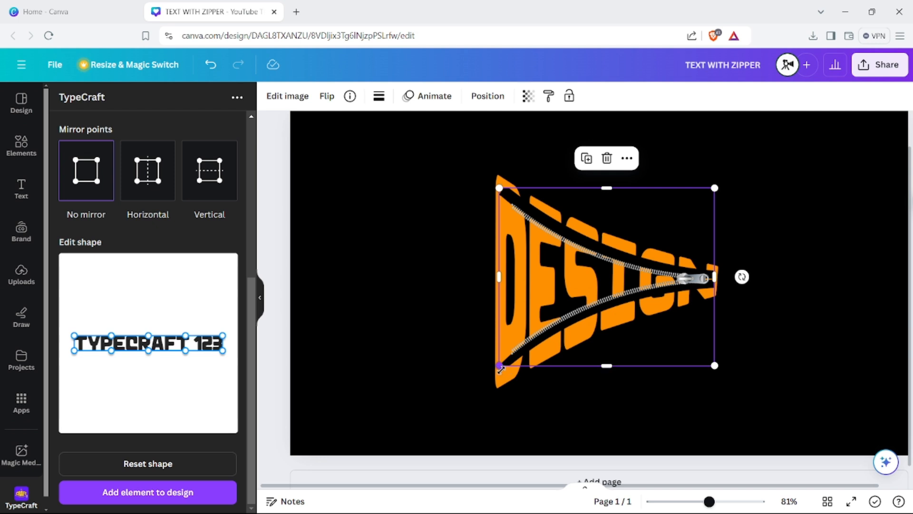
drag(501, 373, 495, 369)
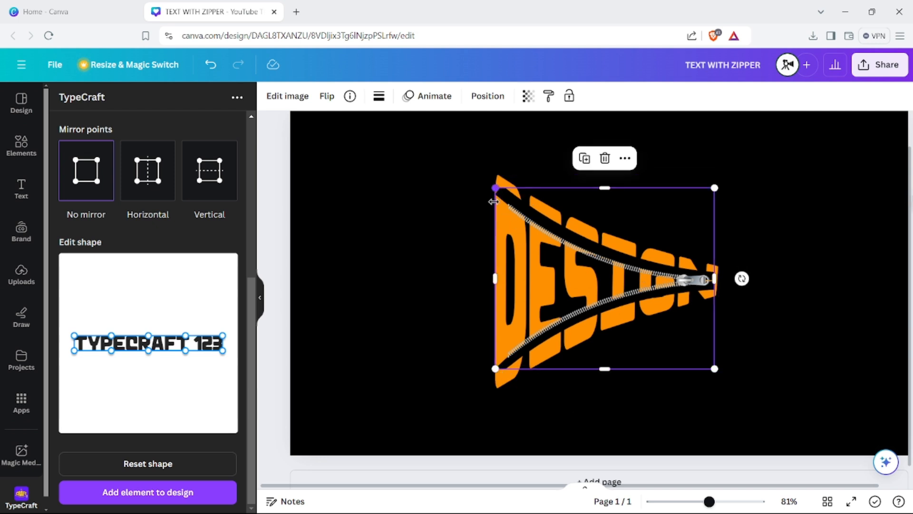
click(422, 327)
click(526, 325)
drag(490, 371, 485, 374)
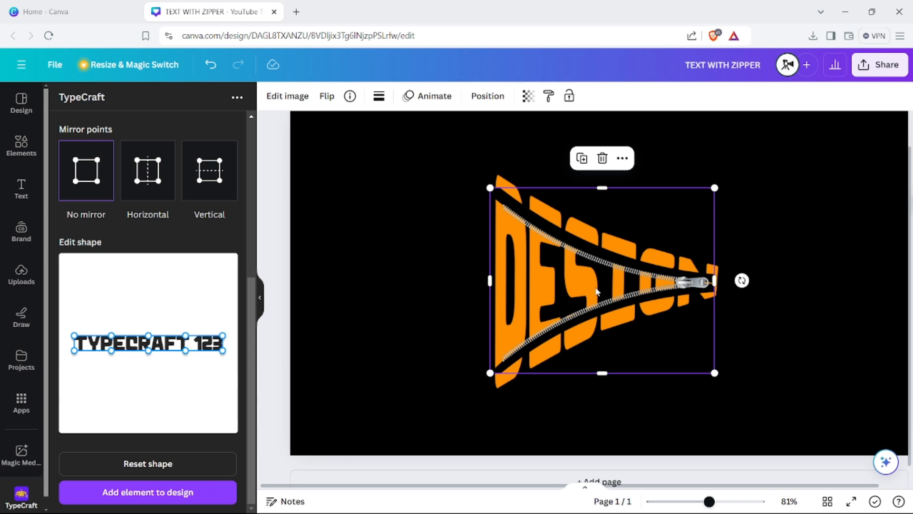
click(449, 283)
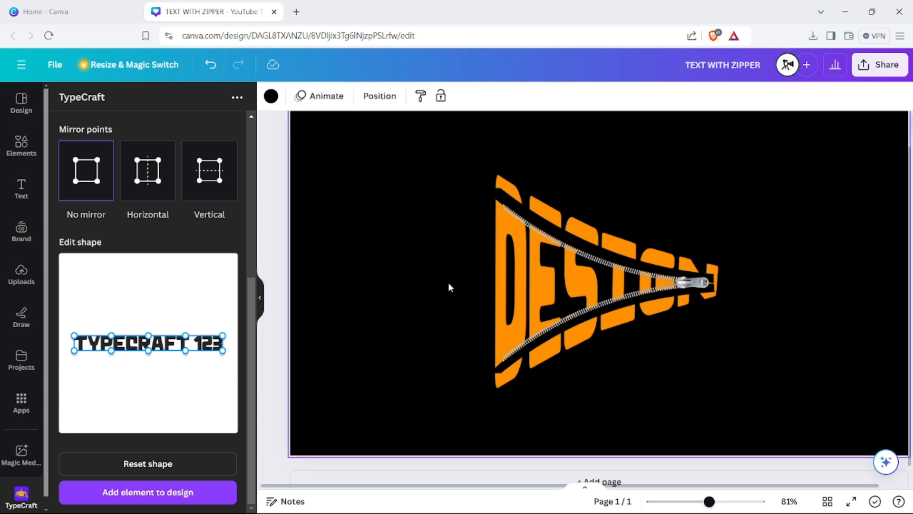
- Extend the slider end of the zipper slightly so it covers the middle of the N at the text's right edge
scroll(448, 281, up, 3)
scroll(448, 281, down, 4)
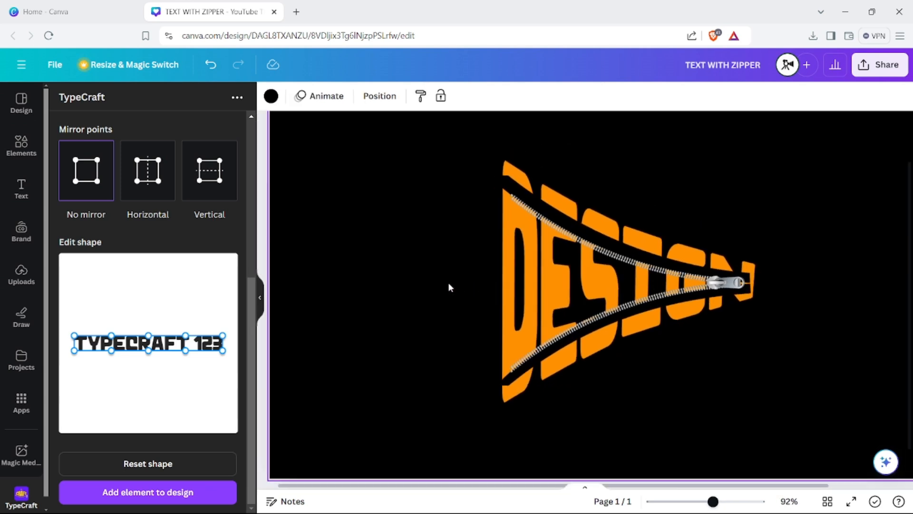
click(648, 277)
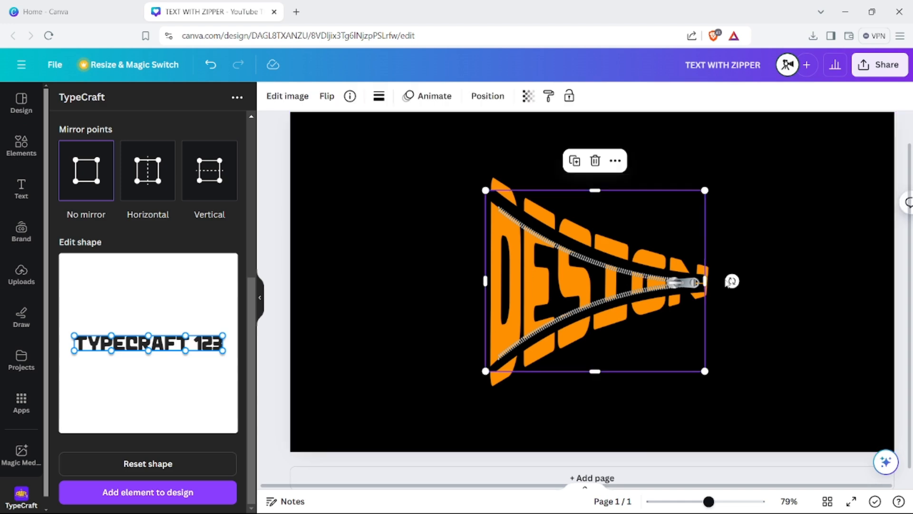
drag(705, 280, 709, 279)
click(463, 295)
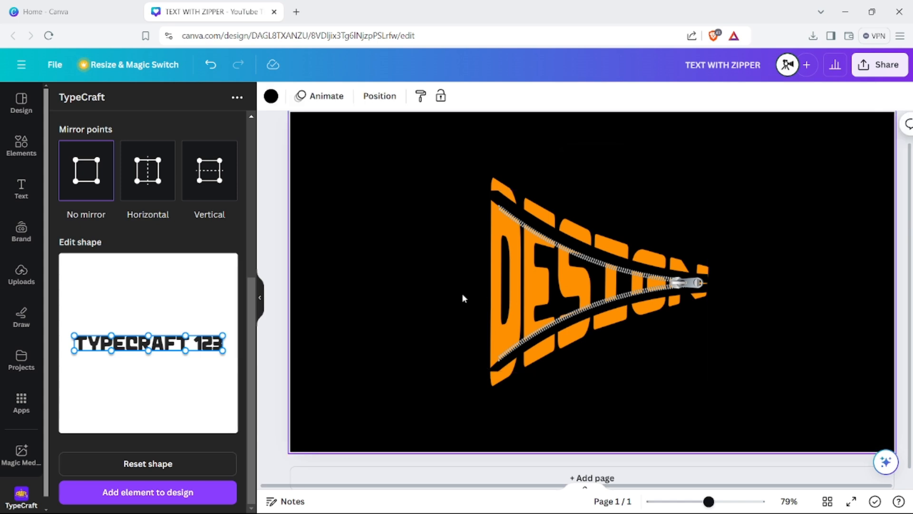
- Duplicate the page containing the finished orange DESIGN text and zipper
scroll(461, 293, down, 3)
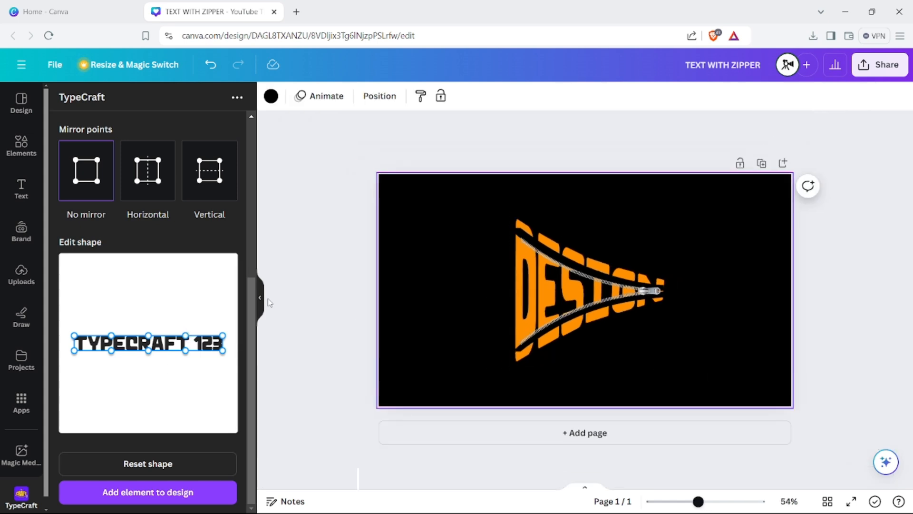
click(260, 298)
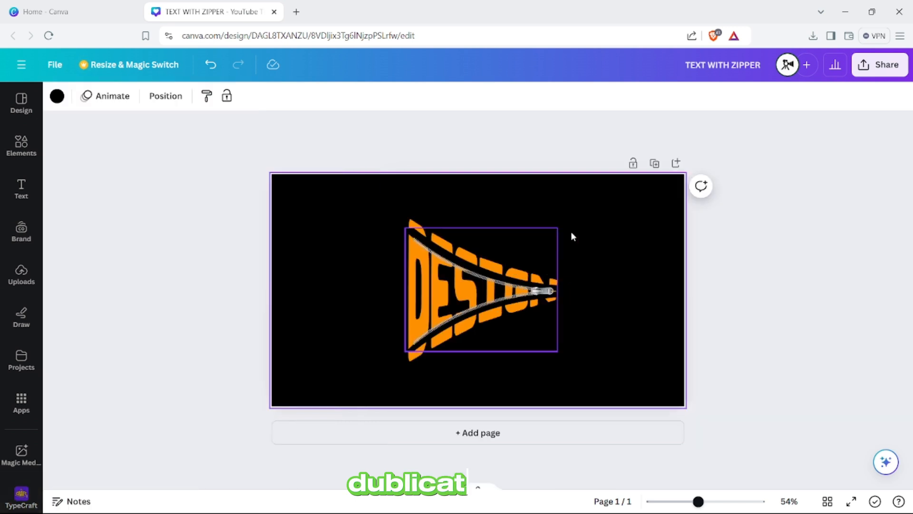
click(653, 164)
- Change the DESIGN text on page 2 to off-white #FAF9F7 and update the element
click(486, 301)
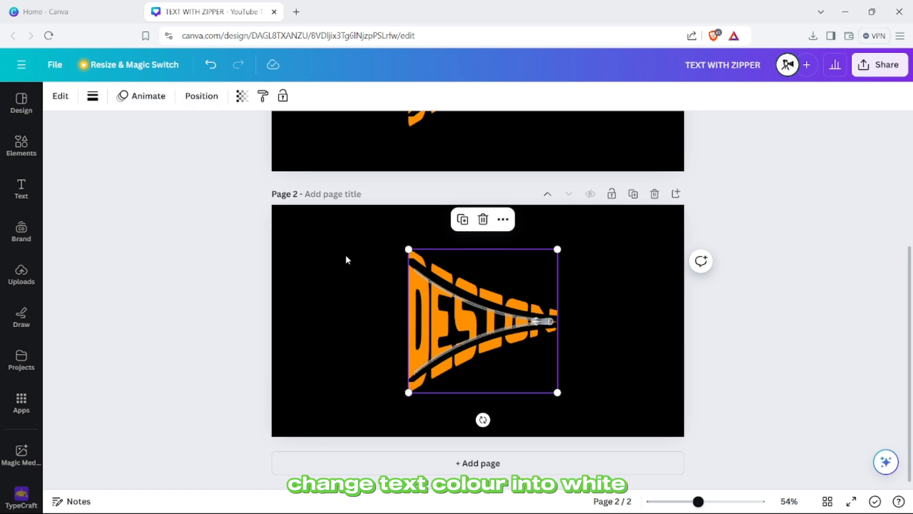
click(66, 102)
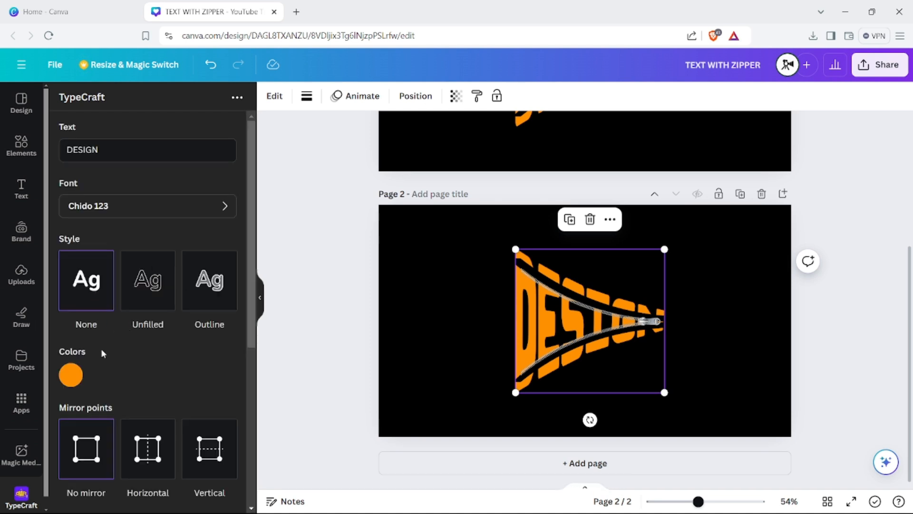
click(71, 375)
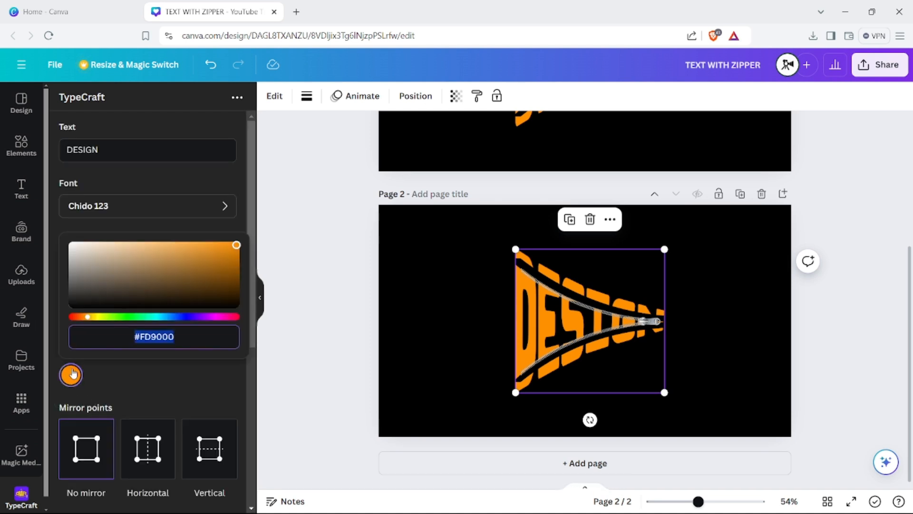
click(72, 246)
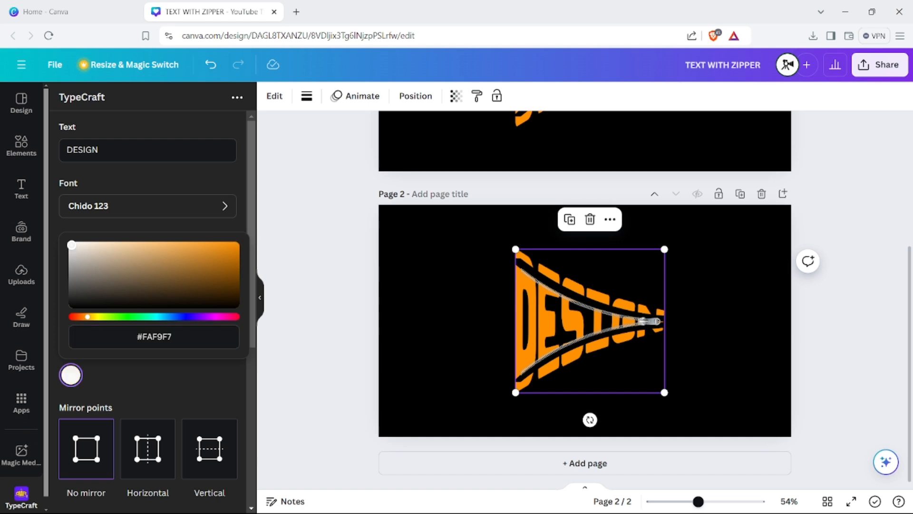
scroll(119, 404, down, 5)
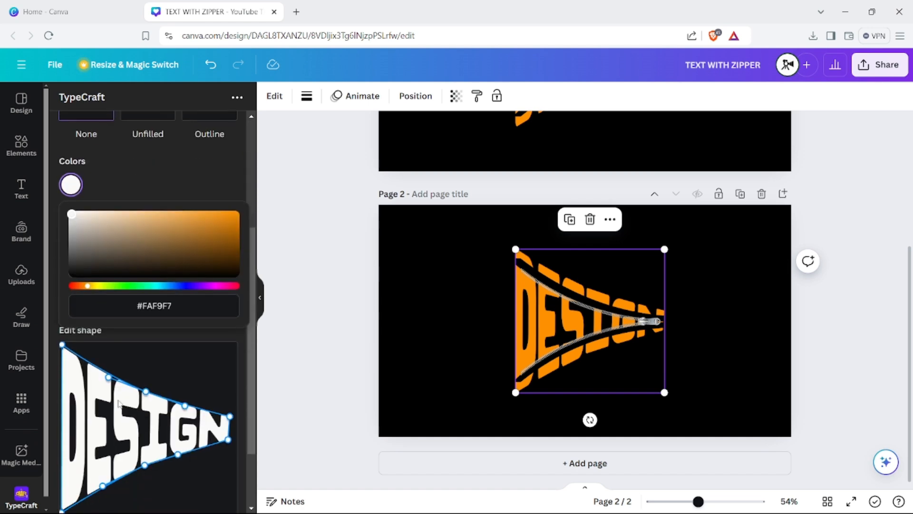
click(137, 497)
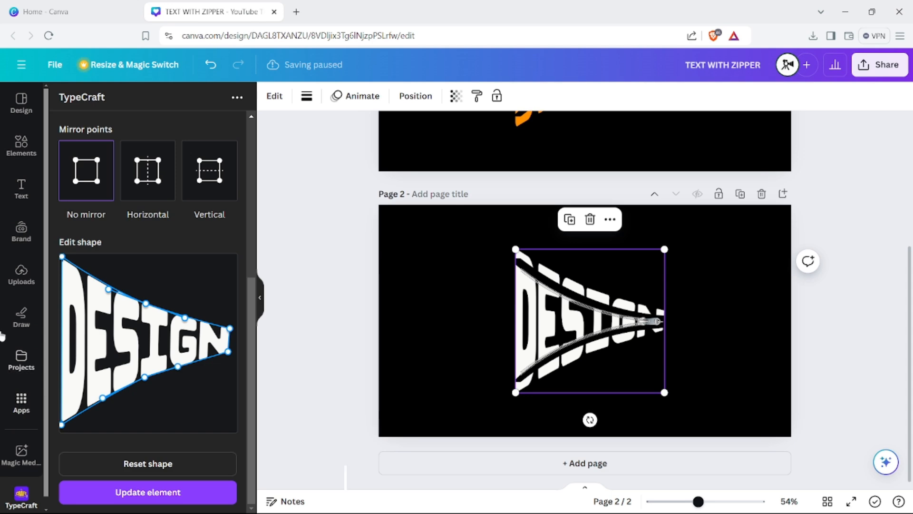
- Set up the highlighter drawing tool in black with a weight of 47 and a transparency of 100
click(21, 316)
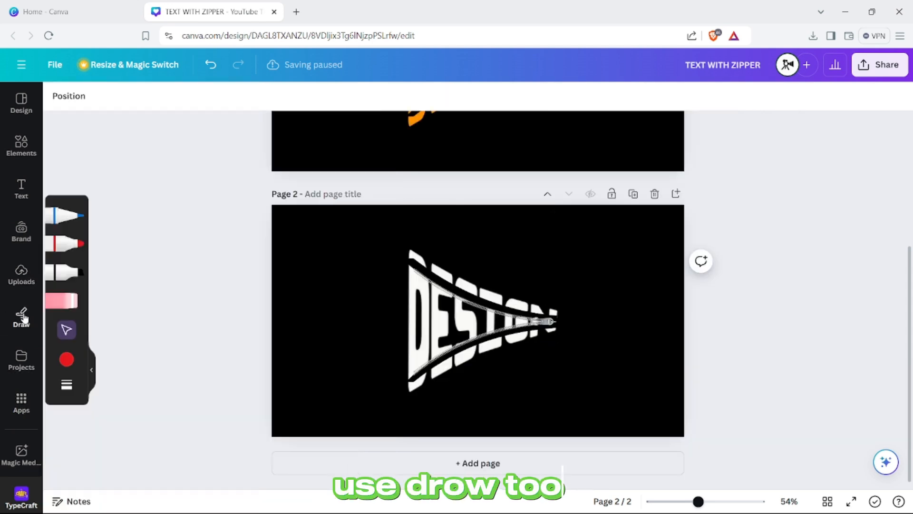
click(75, 269)
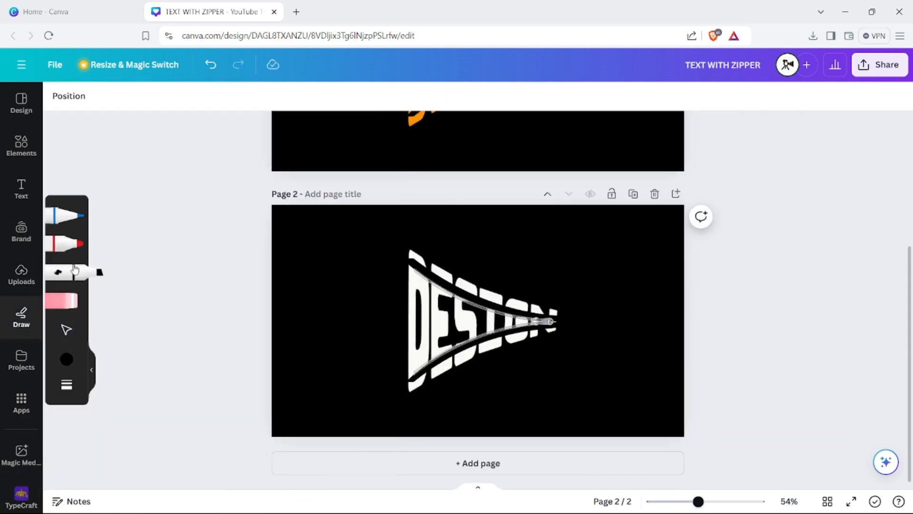
click(74, 365)
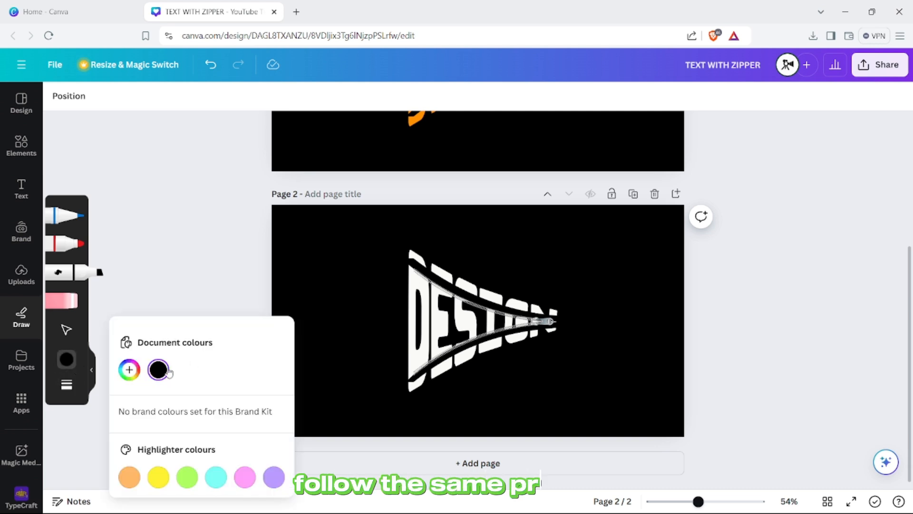
click(67, 385)
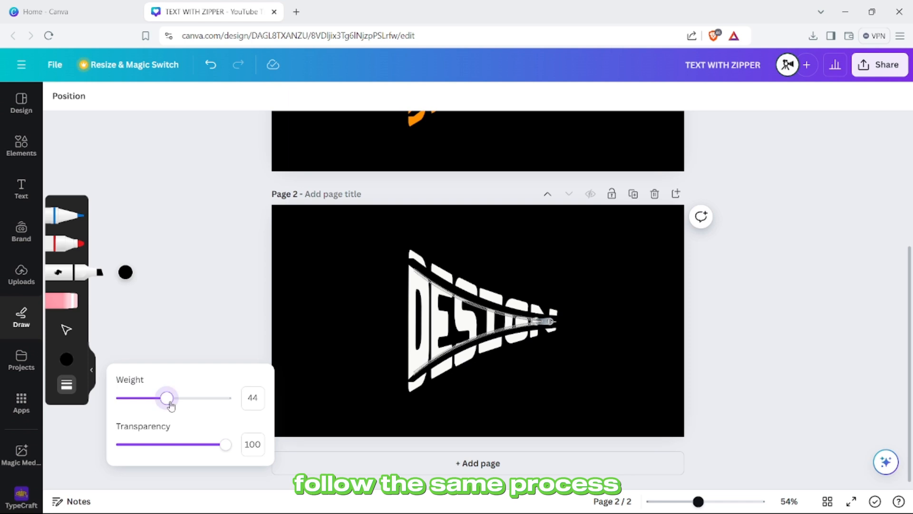
drag(170, 403, 171, 404)
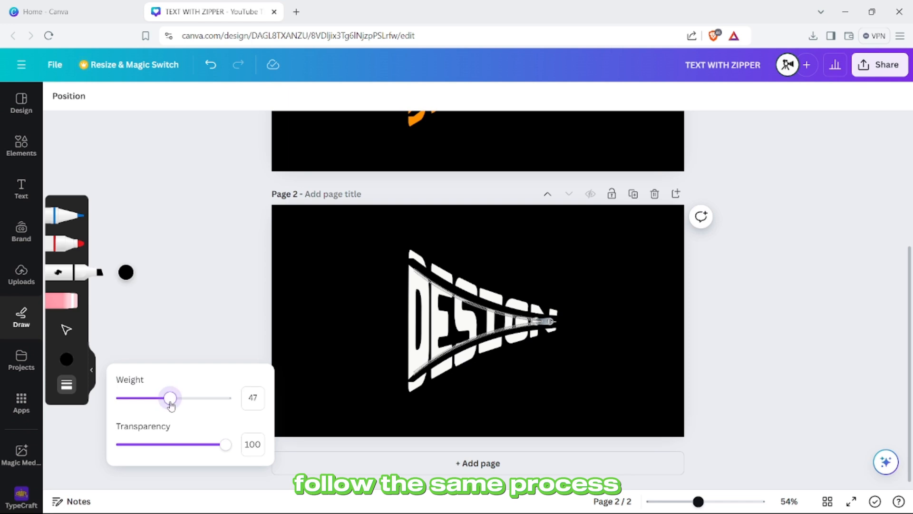
click(226, 445)
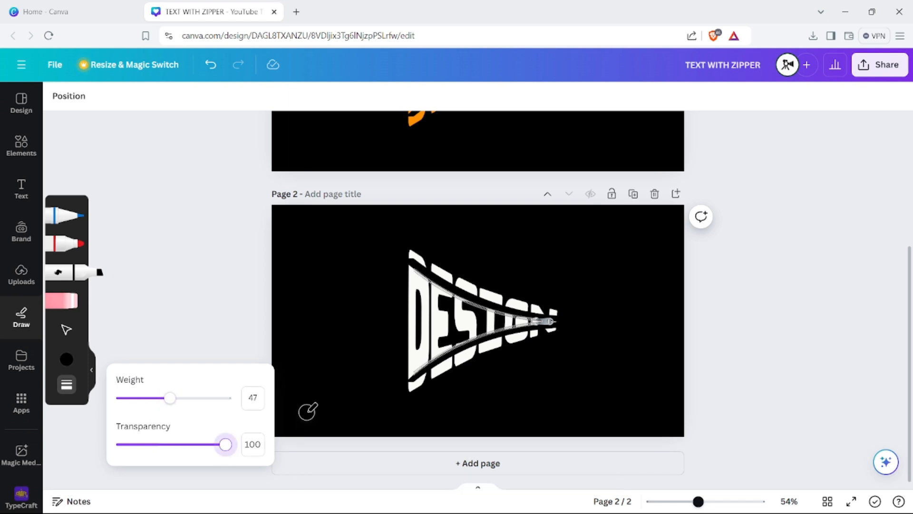
- Paint black over the upper zipper teeth and inner left letters on page 2, undoing the last stroke near the slider
ctrl+scroll(304, 412, up, 5)
scroll(301, 411, up, 2)
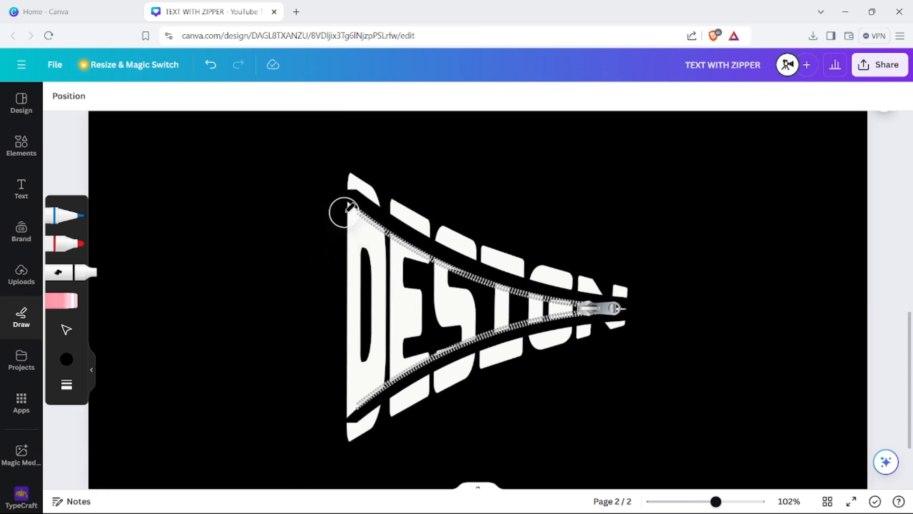
mouse_move(344, 212)
mouse_down()
mouse_move(361, 230)
mouse_move(341, 207)
mouse_move(348, 314)
mouse_move(343, 206)
mouse_move(385, 249)
mouse_move(405, 262)
mouse_move(363, 219)
mouse_move(461, 288)
mouse_up()
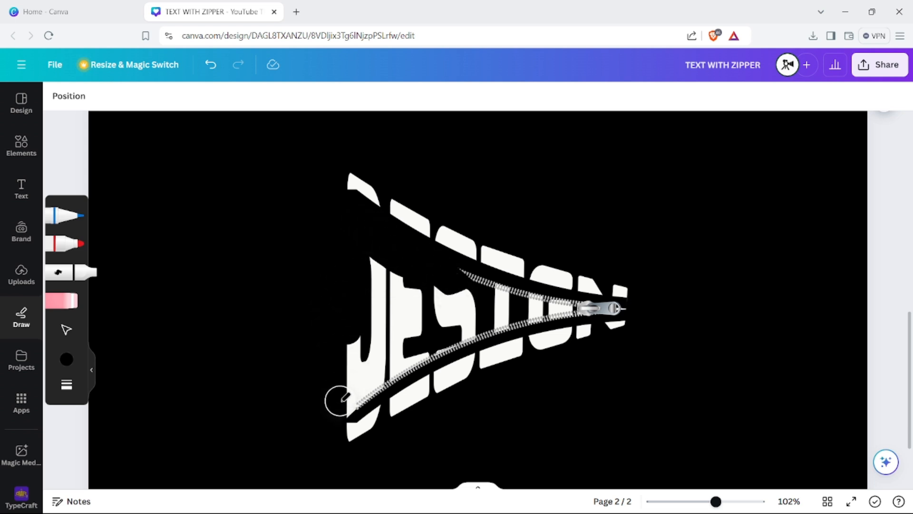
mouse_move(338, 401)
mouse_down()
mouse_move(362, 390)
mouse_move(401, 352)
mouse_move(341, 393)
mouse_move(398, 348)
mouse_move(311, 370)
mouse_move(376, 320)
mouse_move(334, 365)
mouse_move(407, 318)
mouse_move(362, 327)
mouse_move(396, 286)
mouse_move(373, 281)
mouse_move(361, 262)
mouse_move(430, 286)
mouse_move(371, 293)
mouse_move(448, 289)
mouse_move(457, 291)
mouse_move(424, 293)
mouse_move(542, 301)
mouse_move(517, 300)
mouse_up()
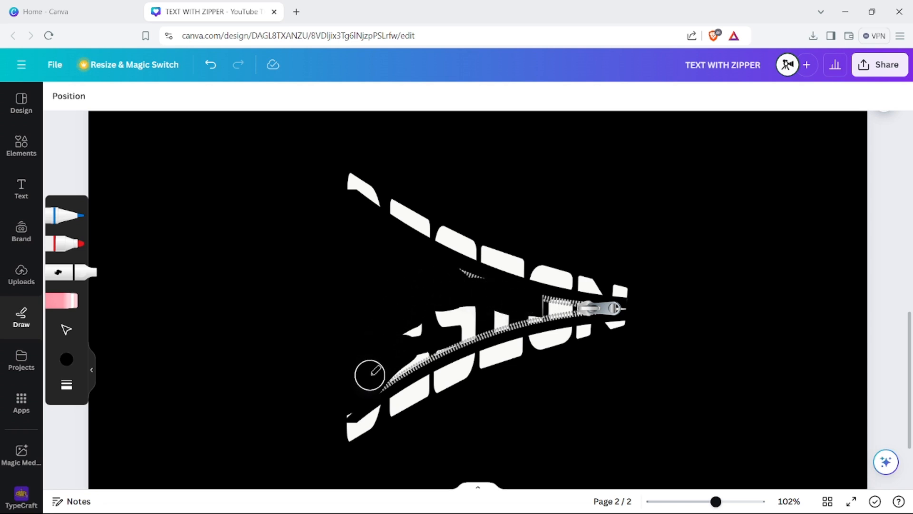
mouse_move(386, 368)
mouse_down()
mouse_move(477, 313)
mouse_move(392, 313)
mouse_move(424, 315)
mouse_move(394, 337)
mouse_move(461, 324)
mouse_move(426, 342)
mouse_move(495, 320)
mouse_move(570, 316)
mouse_up()
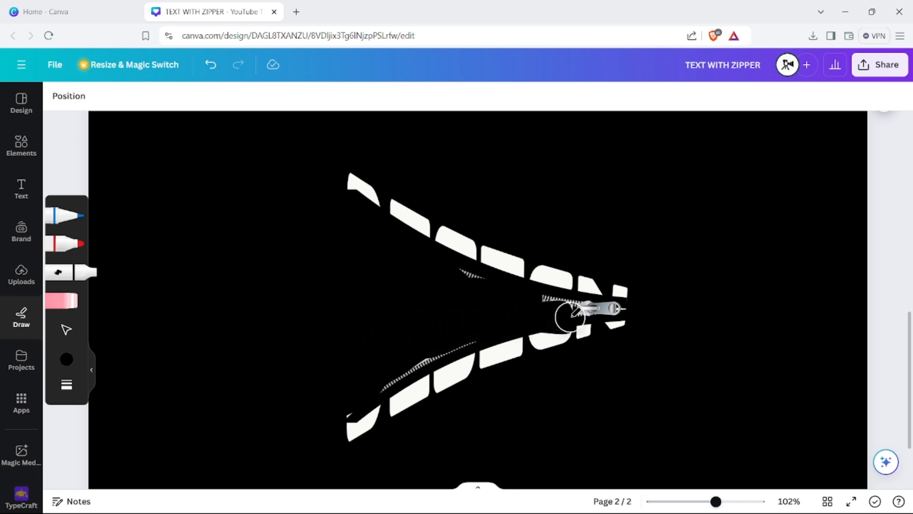
key(ctrl+z)
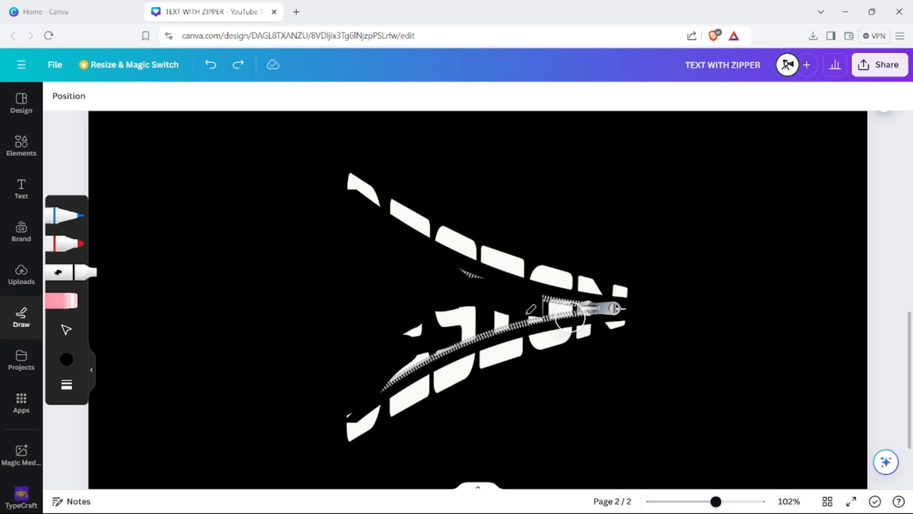
- Reduce the brush weight to 21 and paint over the remaining inner letters and zipper teeth up to the slider
click(65, 362)
click(67, 384)
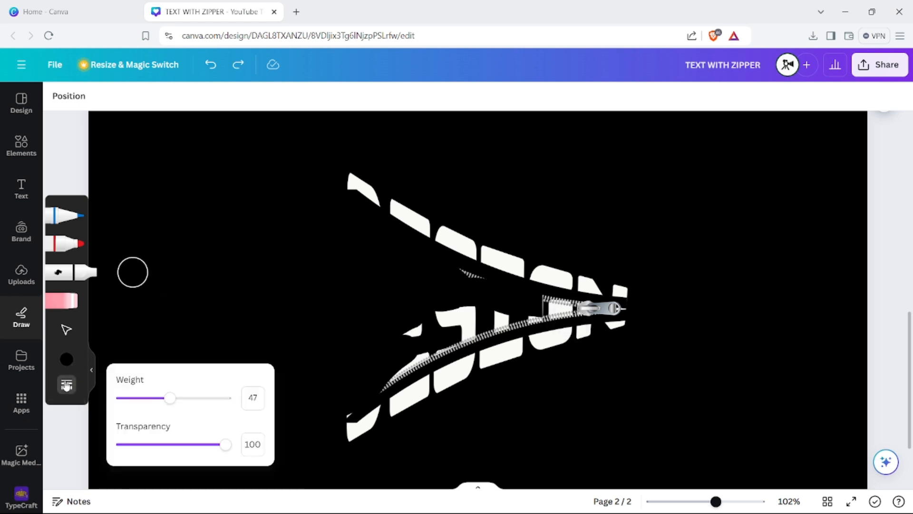
click(143, 400)
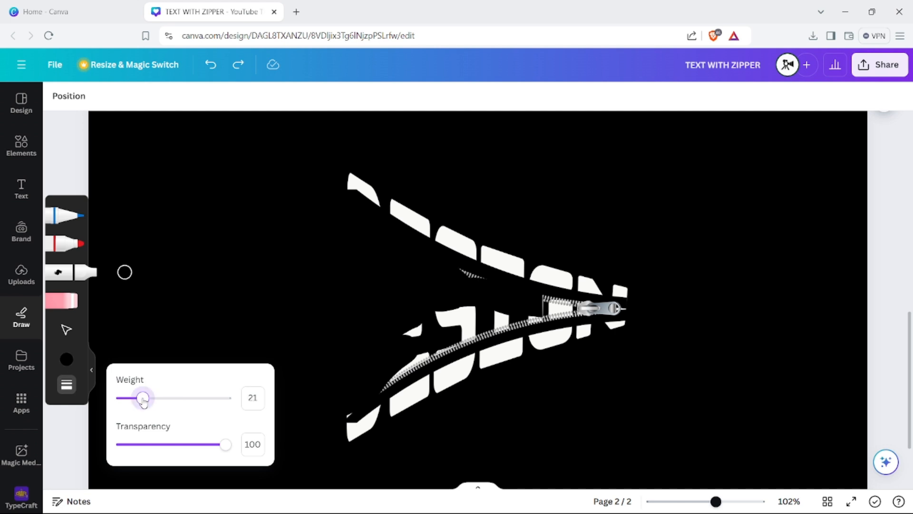
mouse_move(437, 326)
mouse_down()
mouse_move(406, 339)
mouse_move(450, 322)
mouse_move(405, 330)
mouse_move(505, 311)
mouse_move(435, 312)
mouse_up()
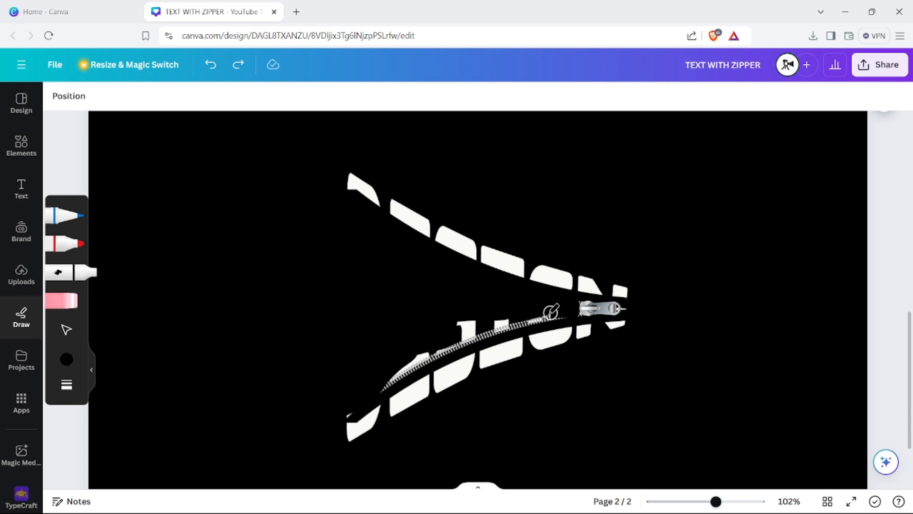
mouse_move(514, 323)
mouse_down()
mouse_move(430, 351)
mouse_move(519, 316)
mouse_move(429, 334)
mouse_move(463, 326)
mouse_move(378, 385)
mouse_move(457, 339)
mouse_up()
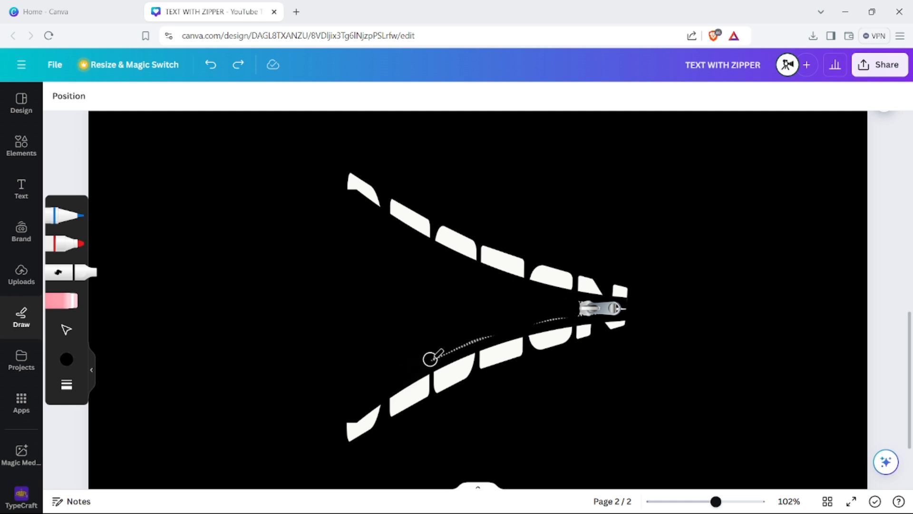
drag(430, 359, 557, 316)
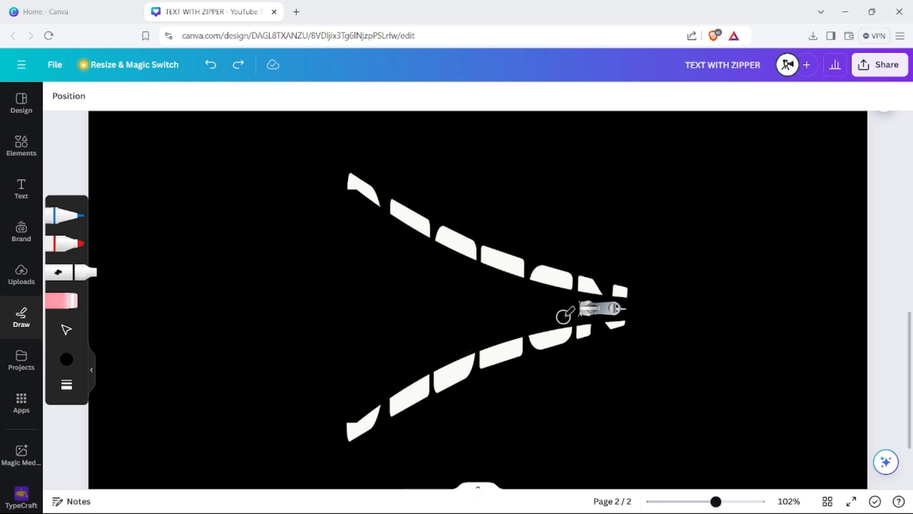
- Download only page 2 of the design as a PNG
scroll(297, 295, down, 5)
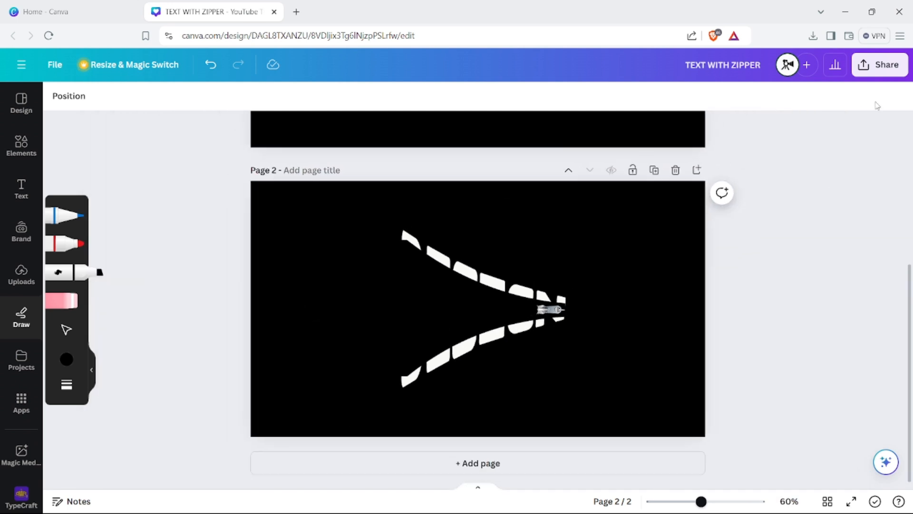
click(880, 65)
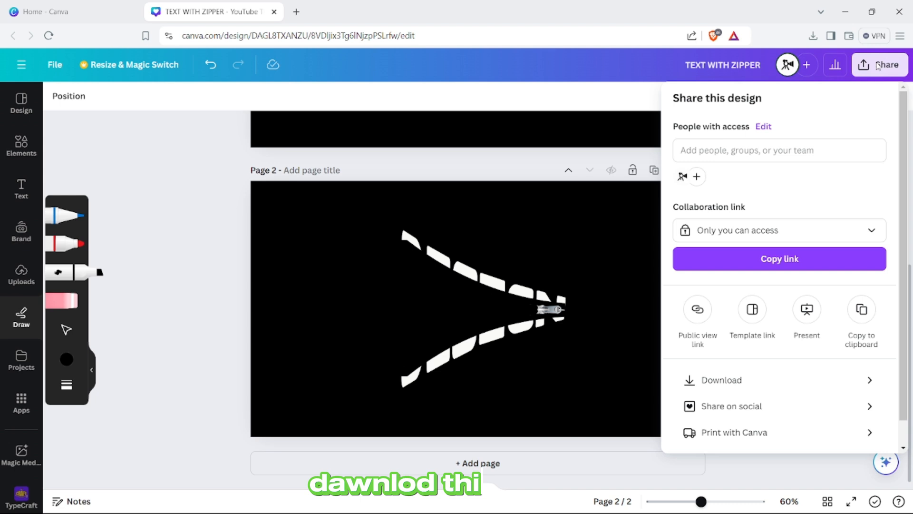
click(711, 380)
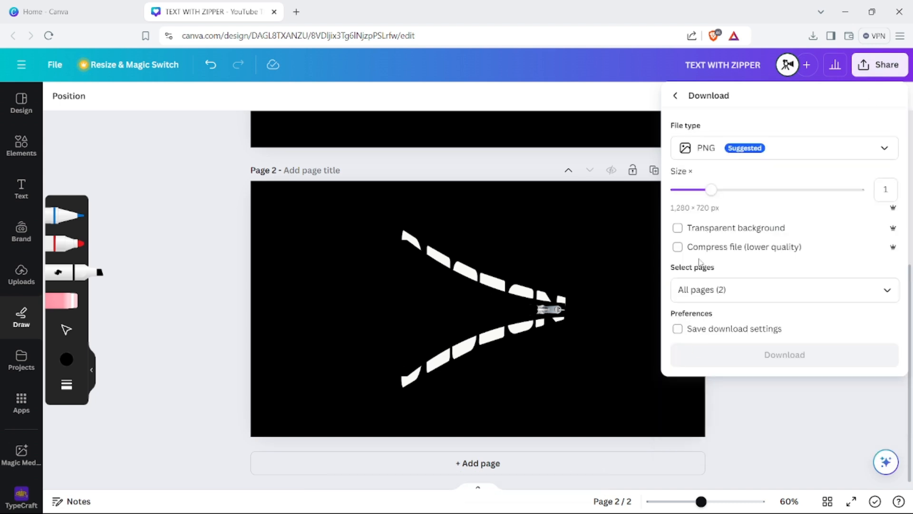
click(685, 290)
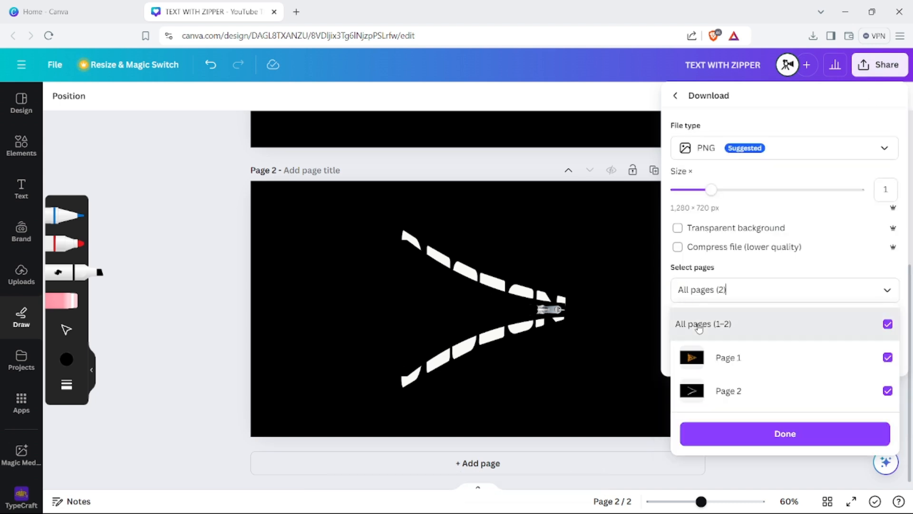
click(698, 327)
click(726, 390)
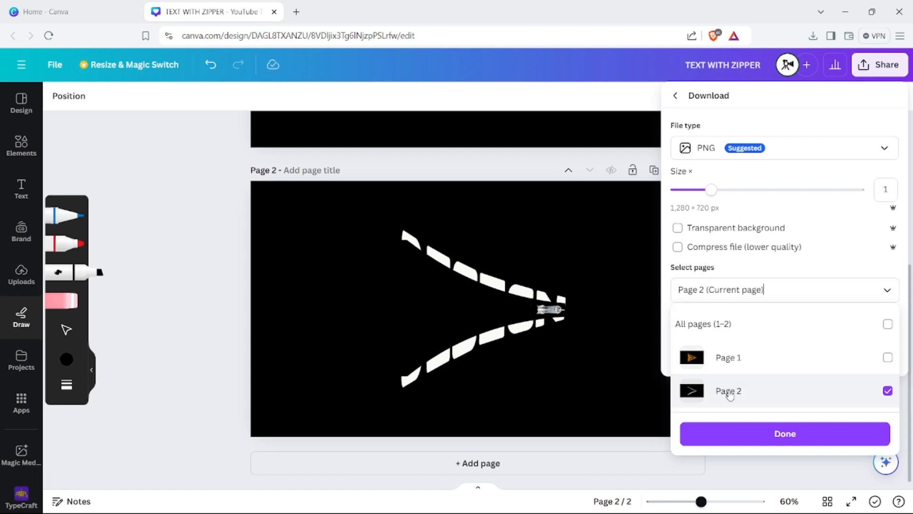
click(731, 439)
click(737, 359)
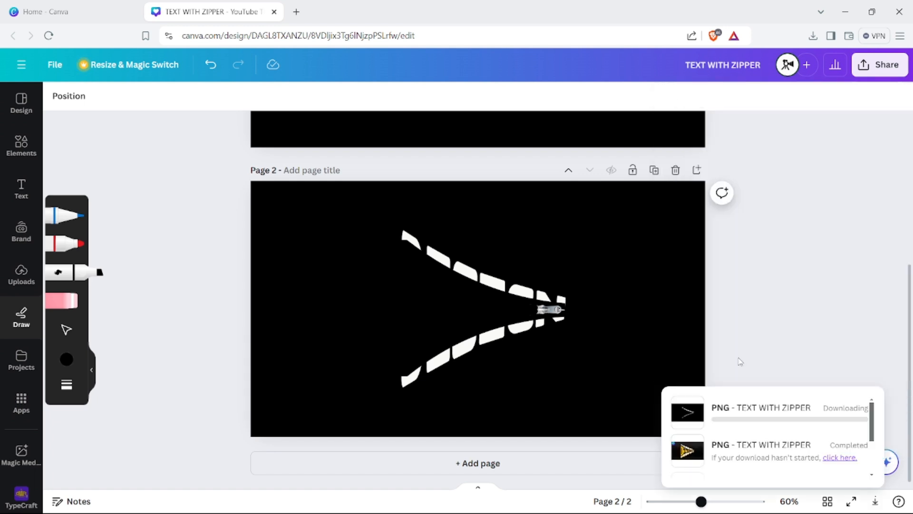
- Upload the downloaded TEXT WITH ZIPPER (1).png to the design and add it to page 1
drag(700, 68, 196, 255)
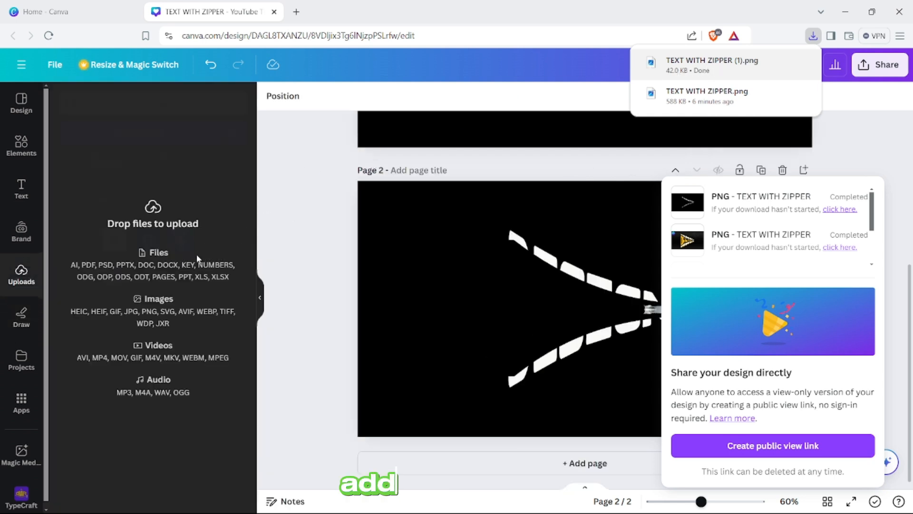
click(320, 247)
scroll(321, 246, up, 5)
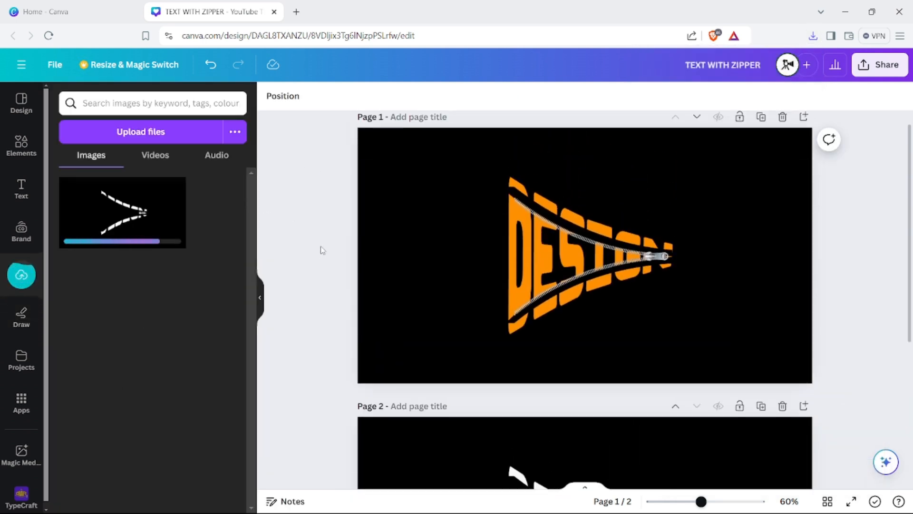
click(142, 214)
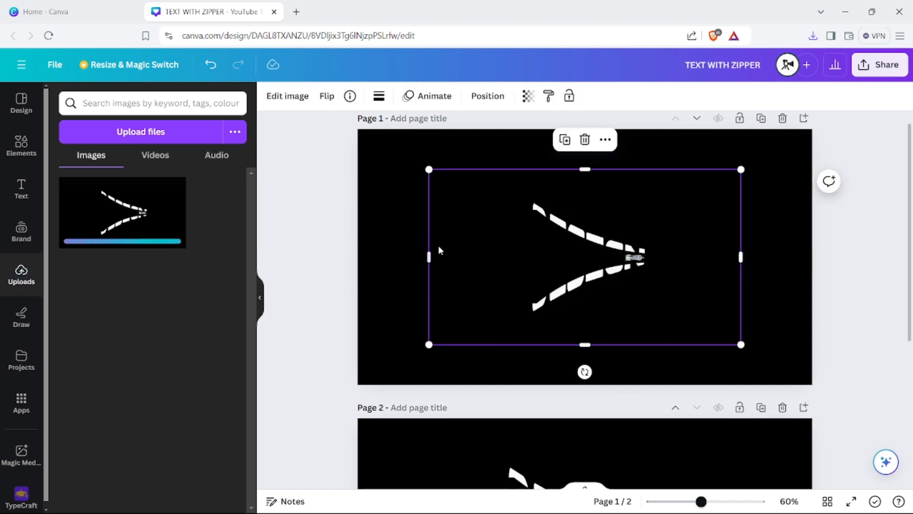
- Align the uploaded image with page 1, enlarge it to cover the whole page and remove its background
drag(506, 253, 434, 215)
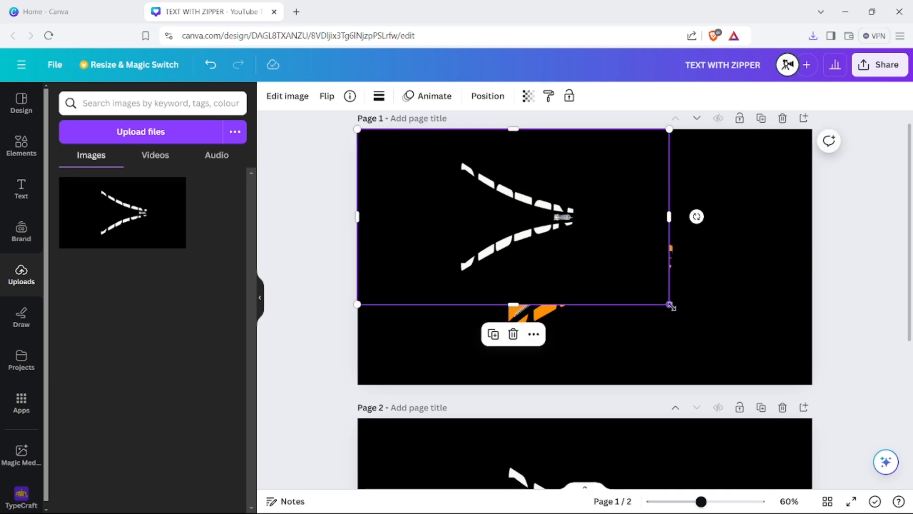
drag(671, 304, 820, 379)
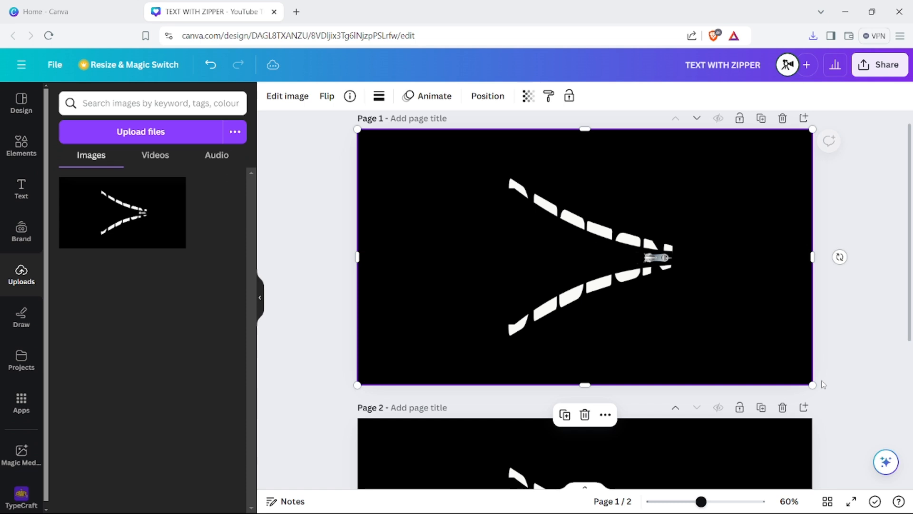
click(278, 98)
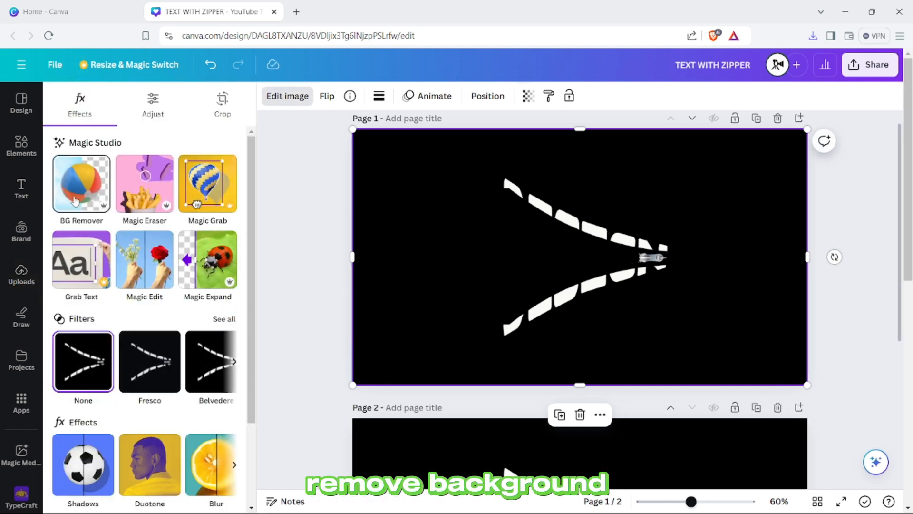
click(74, 200)
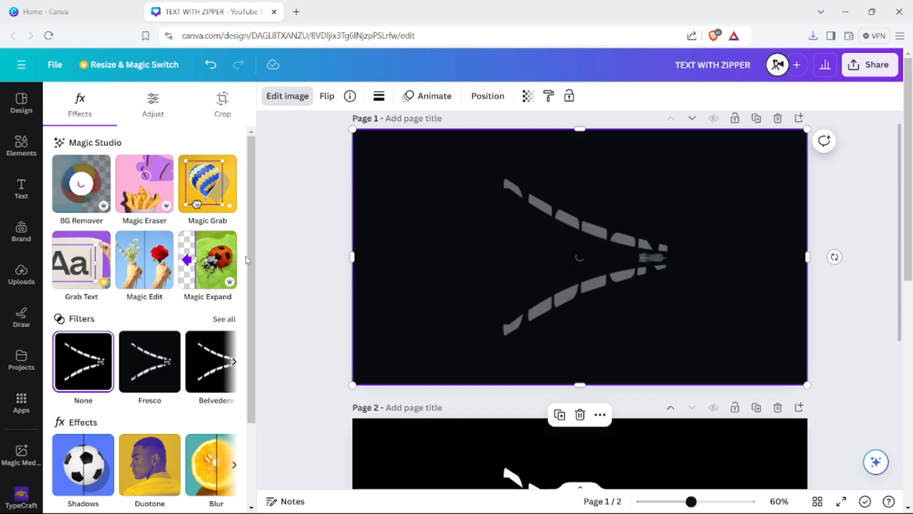
click(296, 277)
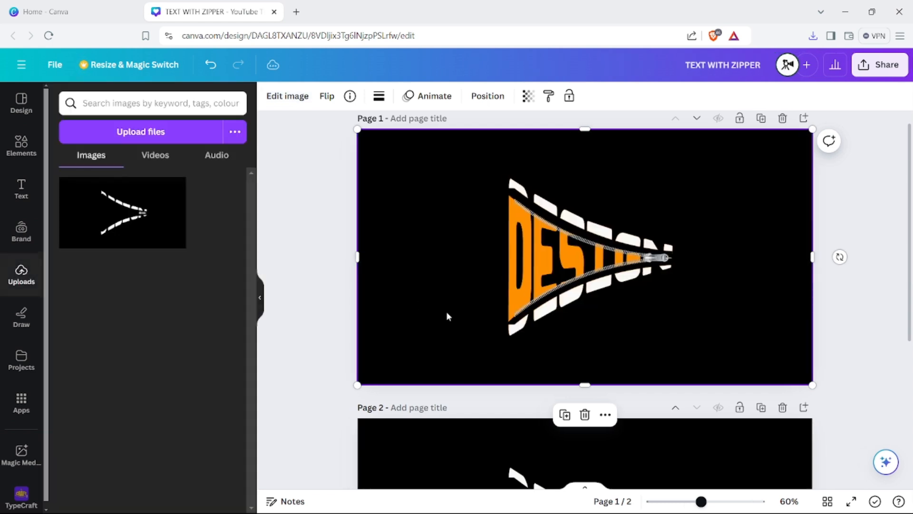
- Clear the image selection and examine the finished zipper text on page 1
scroll(486, 315, up, 3)
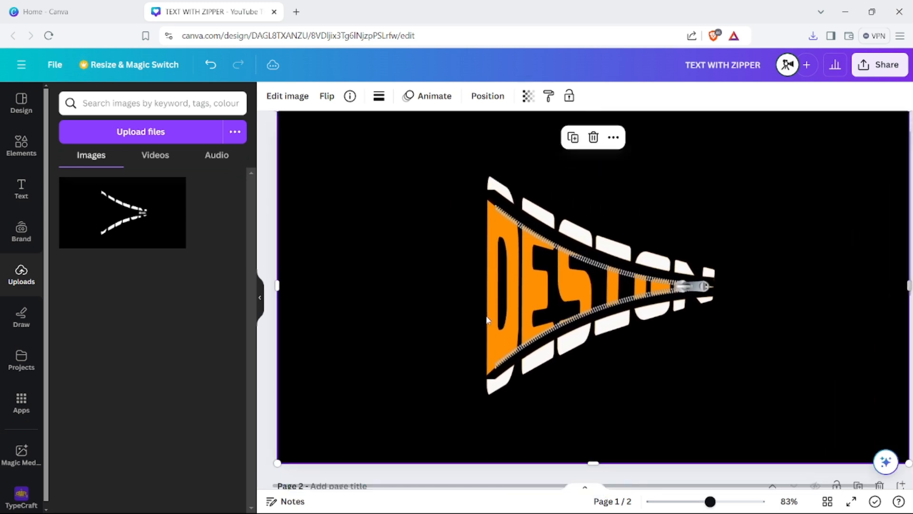
scroll(486, 315, down, 1)
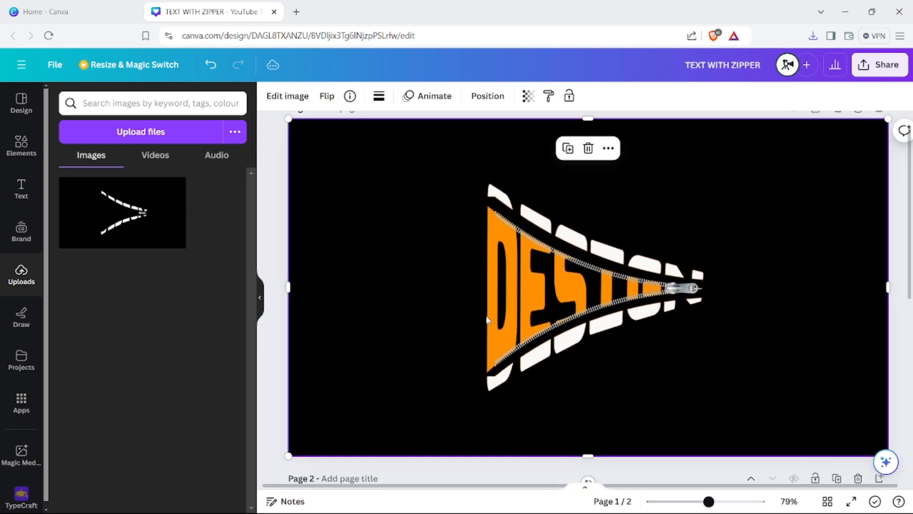
click(261, 298)
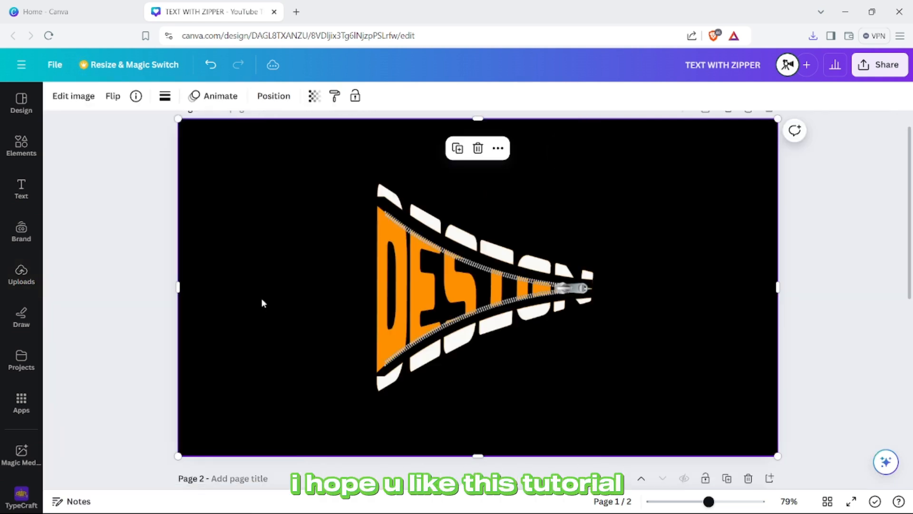
click(83, 324)
scroll(85, 328, up, 2)
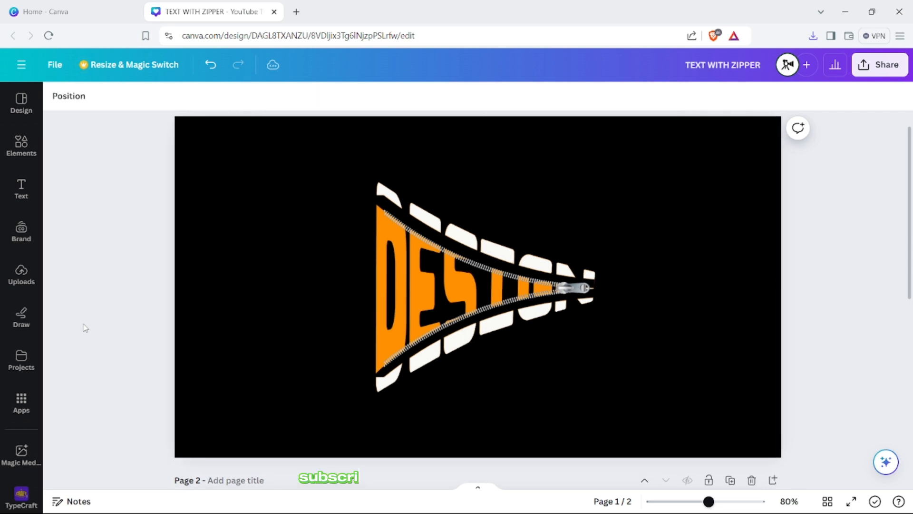
scroll(85, 328, up, 1)
scroll(85, 327, down, 1)
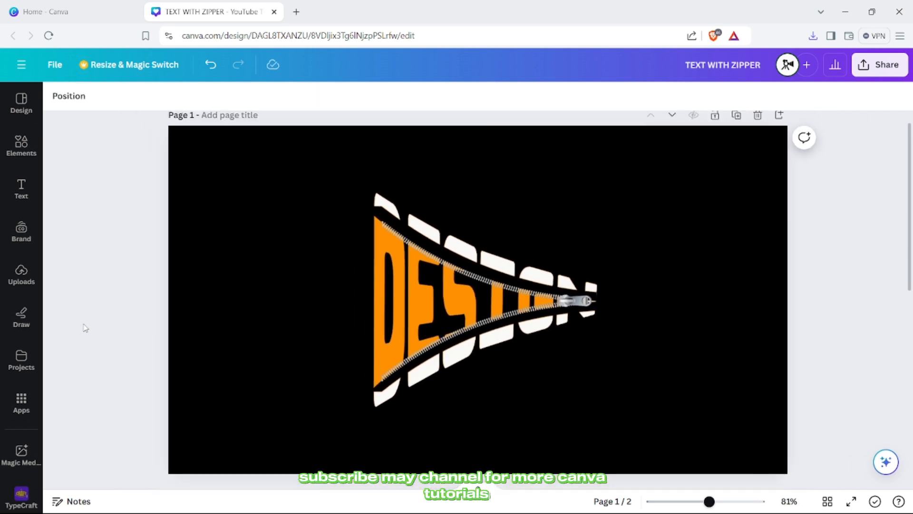